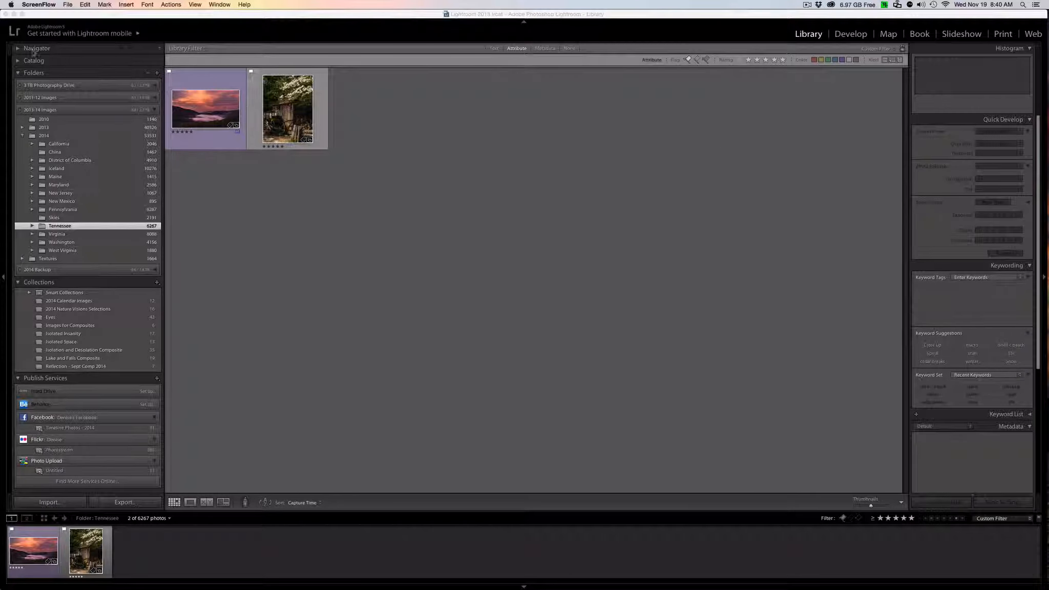
Open the Watermark Editor for editing watermarks, reposition its window, and place the cursor in the copyright text.
click(398, 184)
click(35, 4)
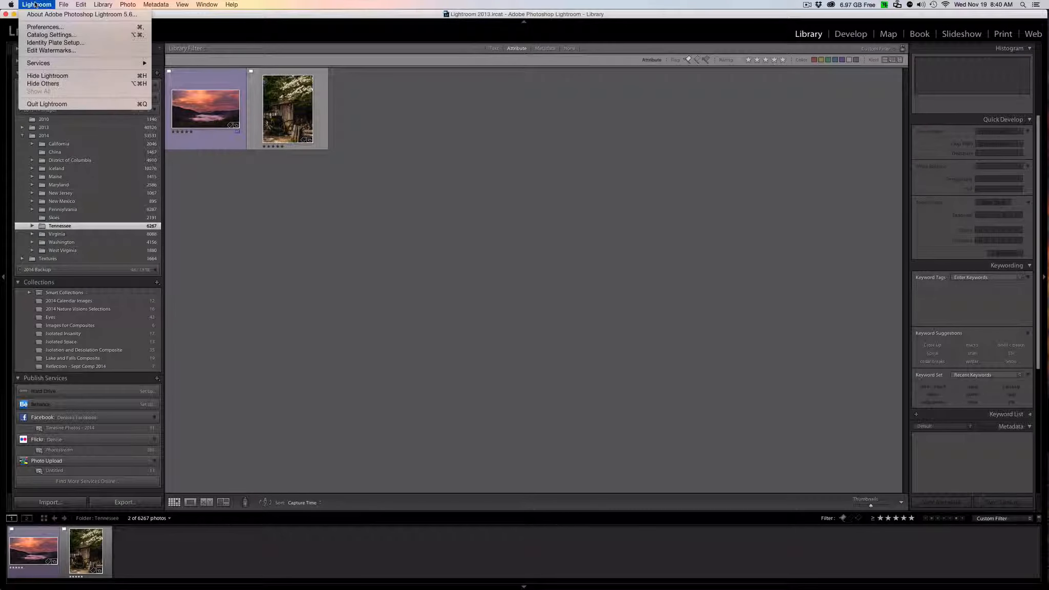
click(42, 50)
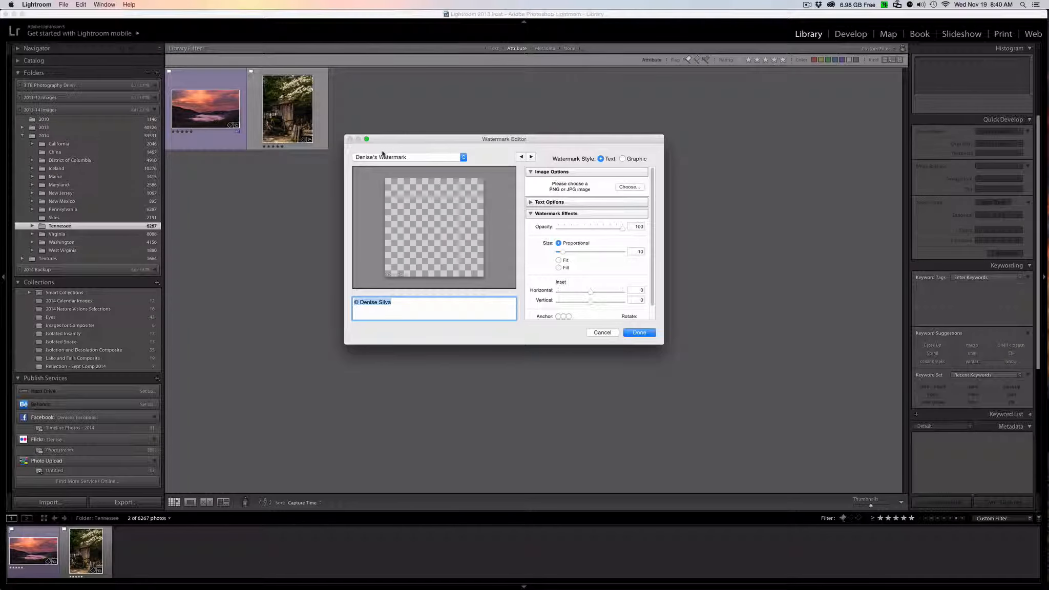
drag(436, 136, 390, 150)
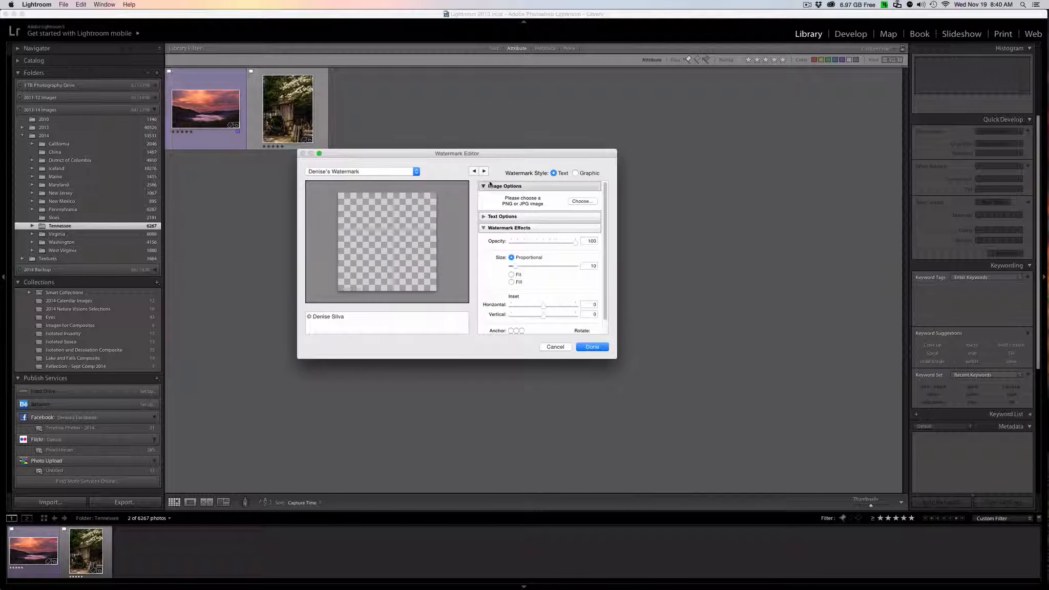
click(379, 322)
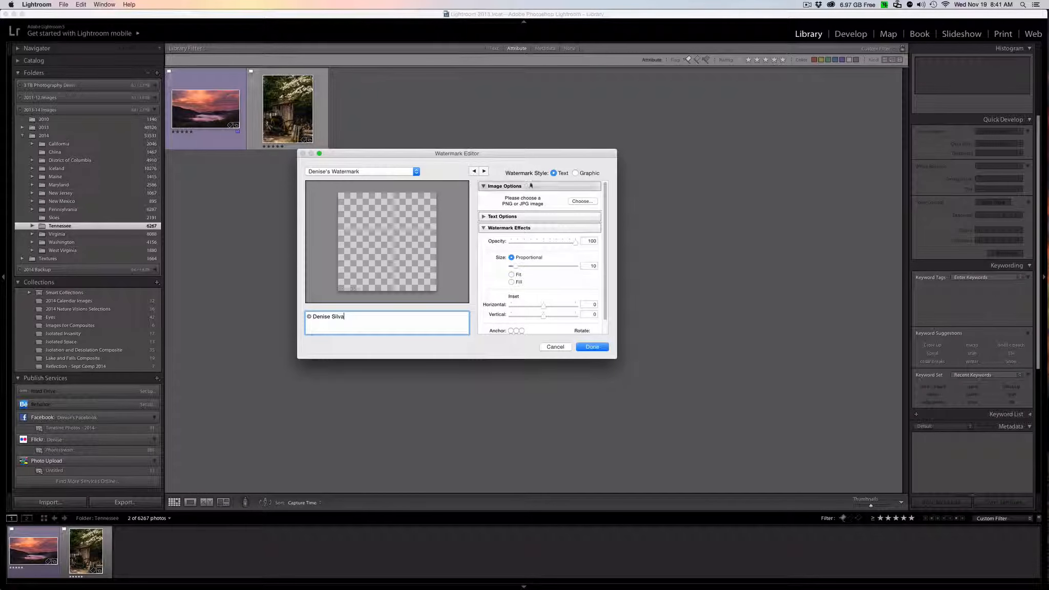
Expand the watermark's text options and review the available font styles, keeping Regular.
click(483, 217)
scroll(541, 220, down, 1)
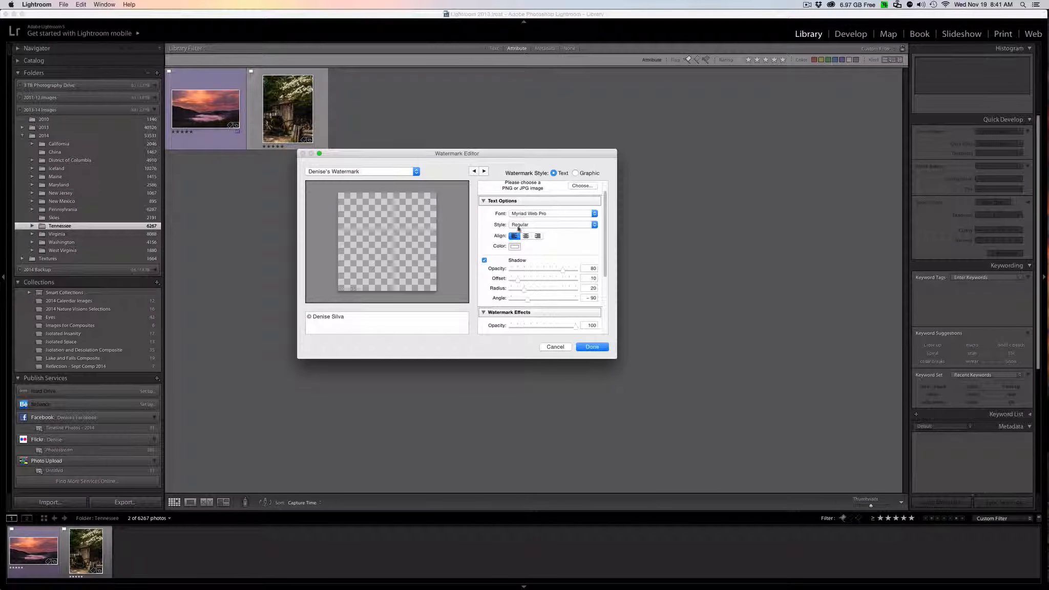
click(518, 227)
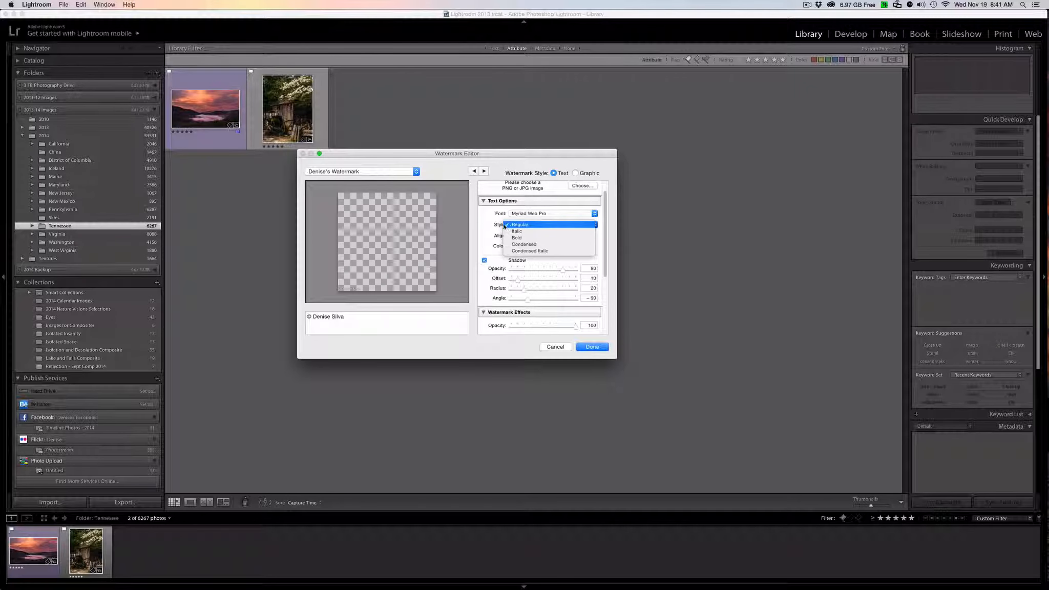
click(525, 226)
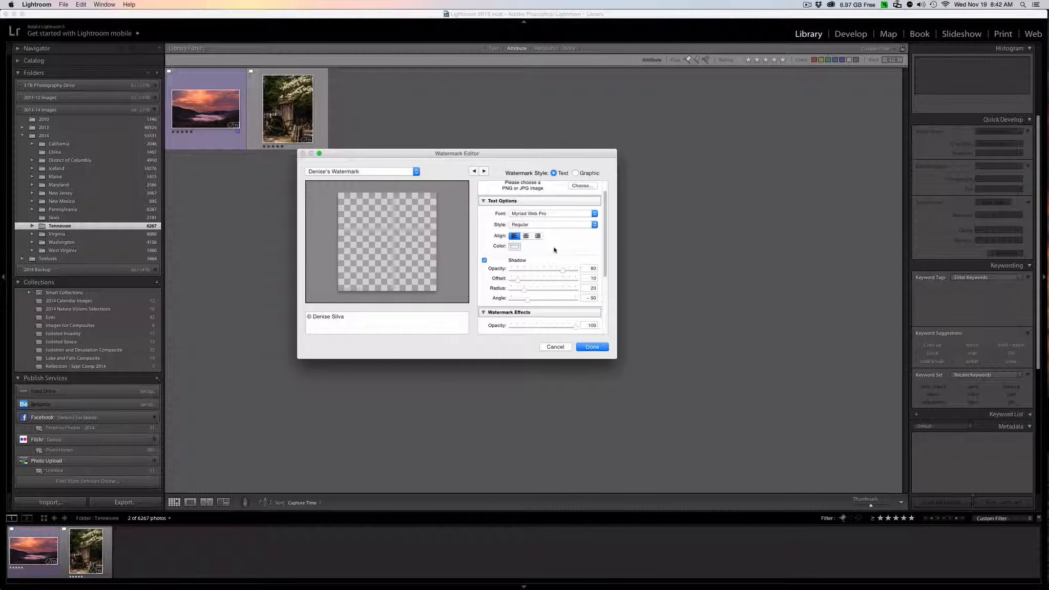
Enlarge the watermark text to a proportional size of about 41 and toggle its shadow off and on to compare.
scroll(523, 236, down, 1)
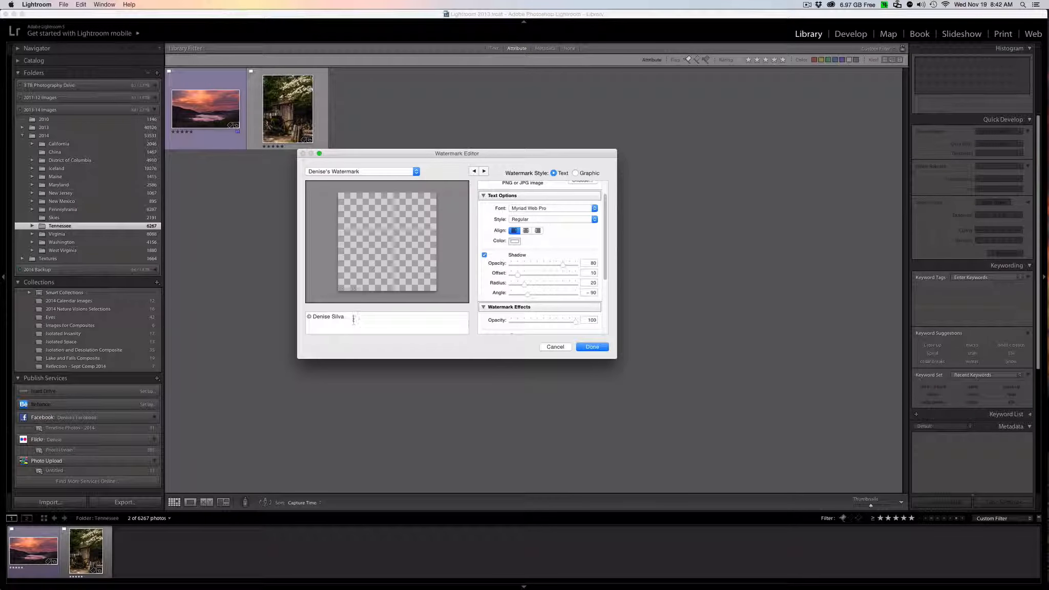
scroll(520, 277, down, 2)
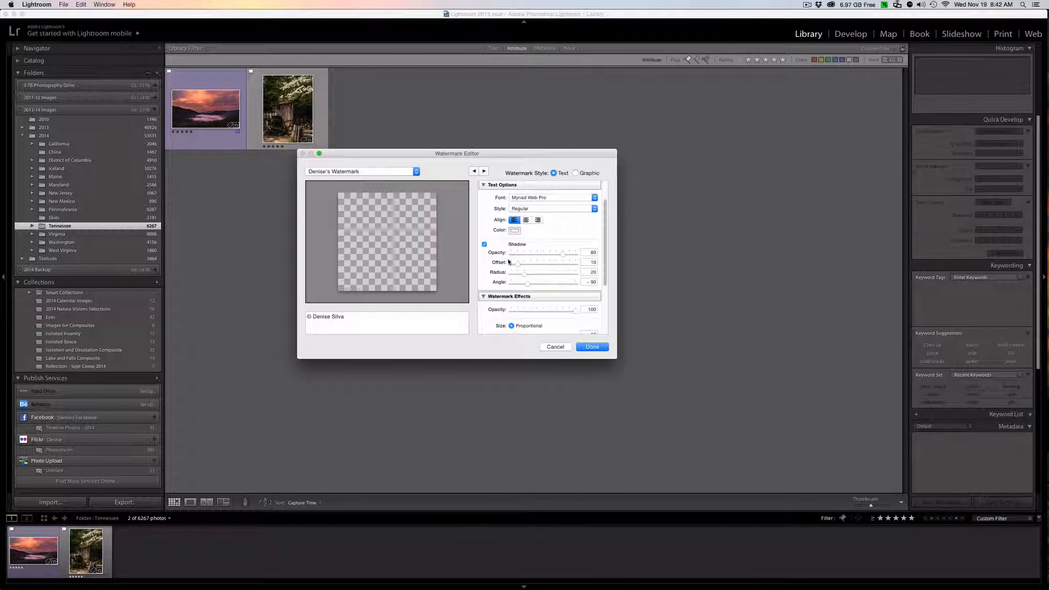
click(484, 244)
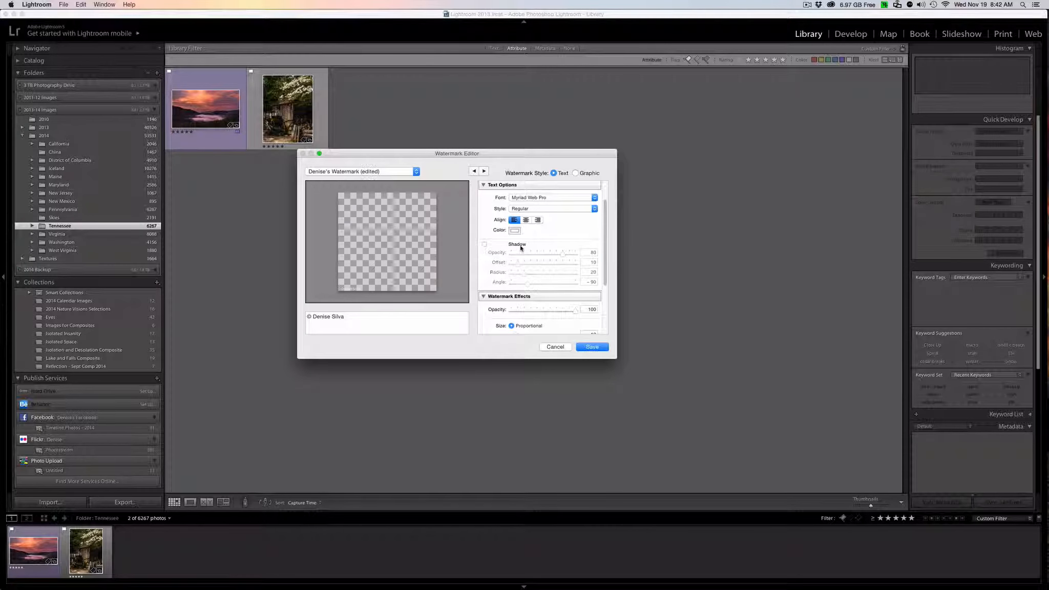
click(484, 244)
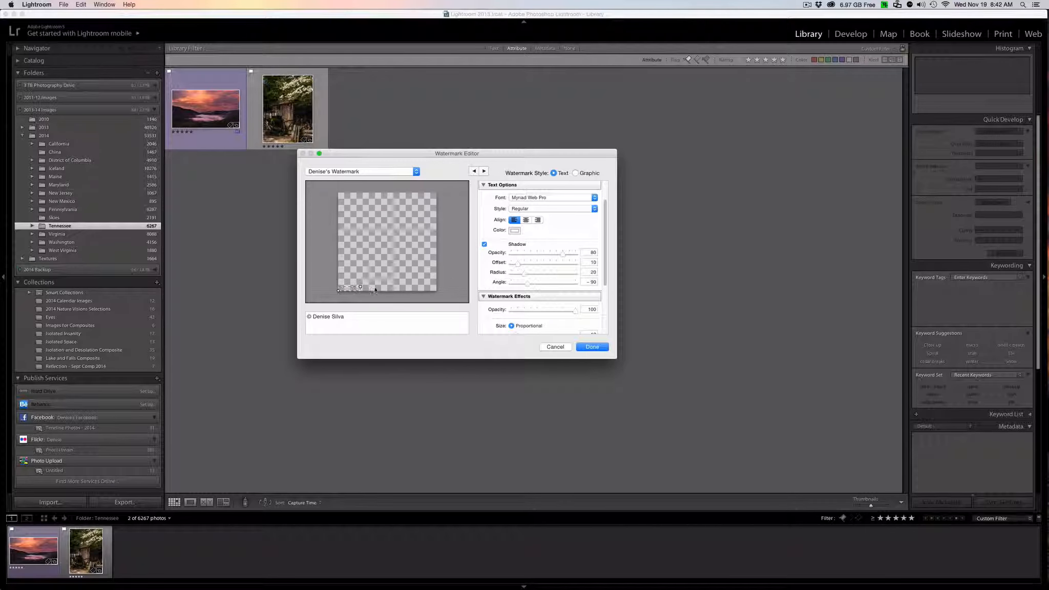
drag(360, 285, 429, 218)
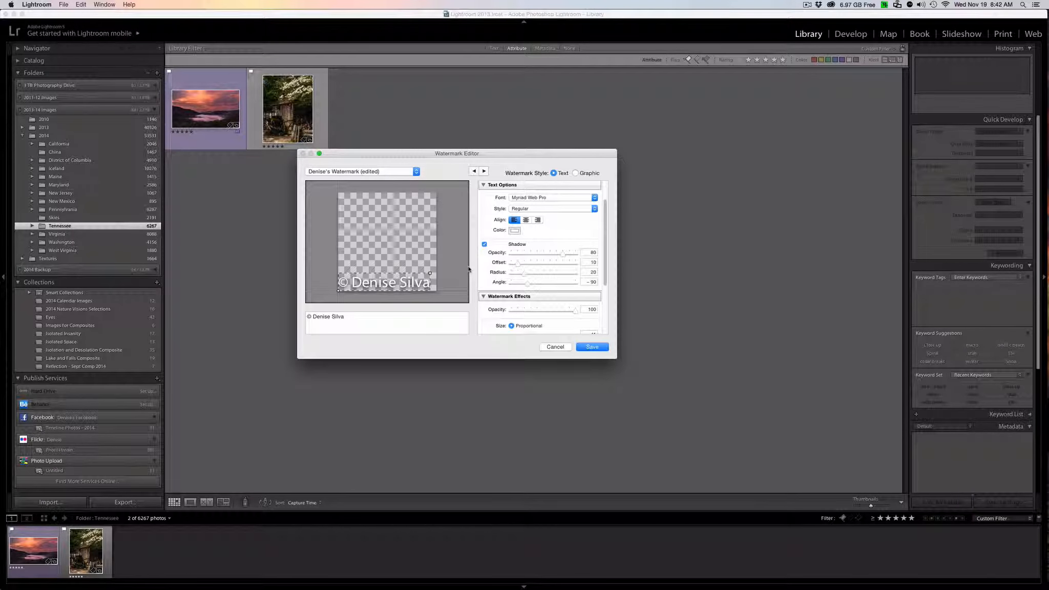
click(484, 244)
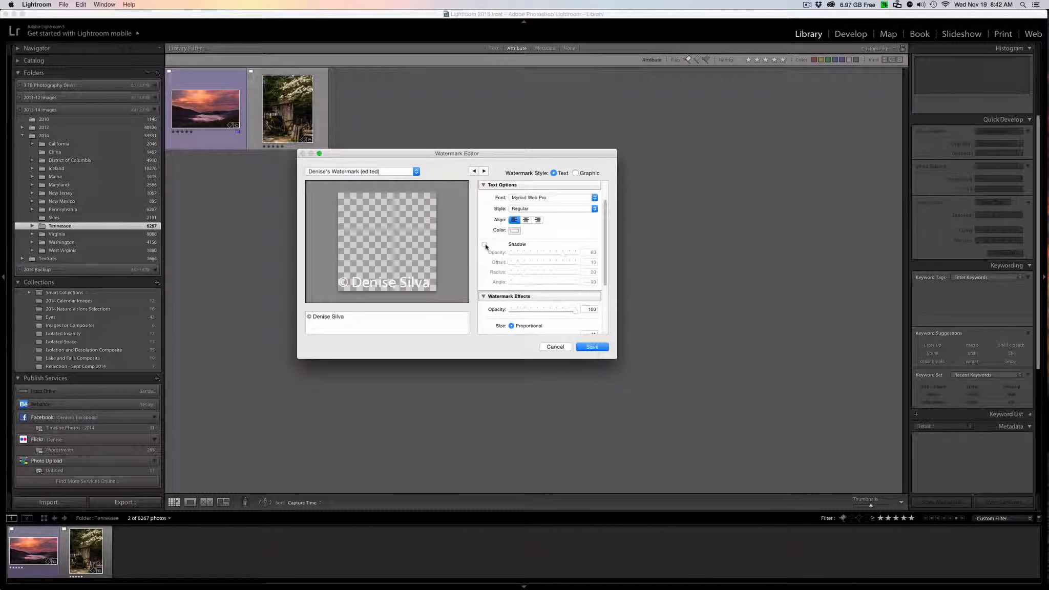
click(485, 245)
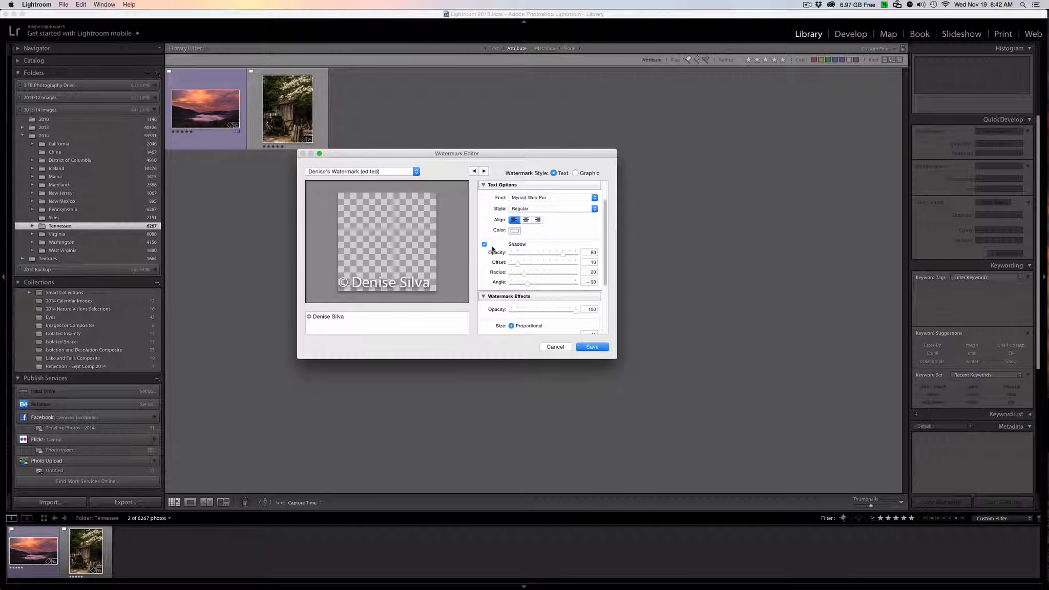
Keep the text watermark's opacity at 100 and set its proportional size to 23.
mouse_move(433, 254)
scroll(504, 243, down, 2)
scroll(513, 261, down, 3)
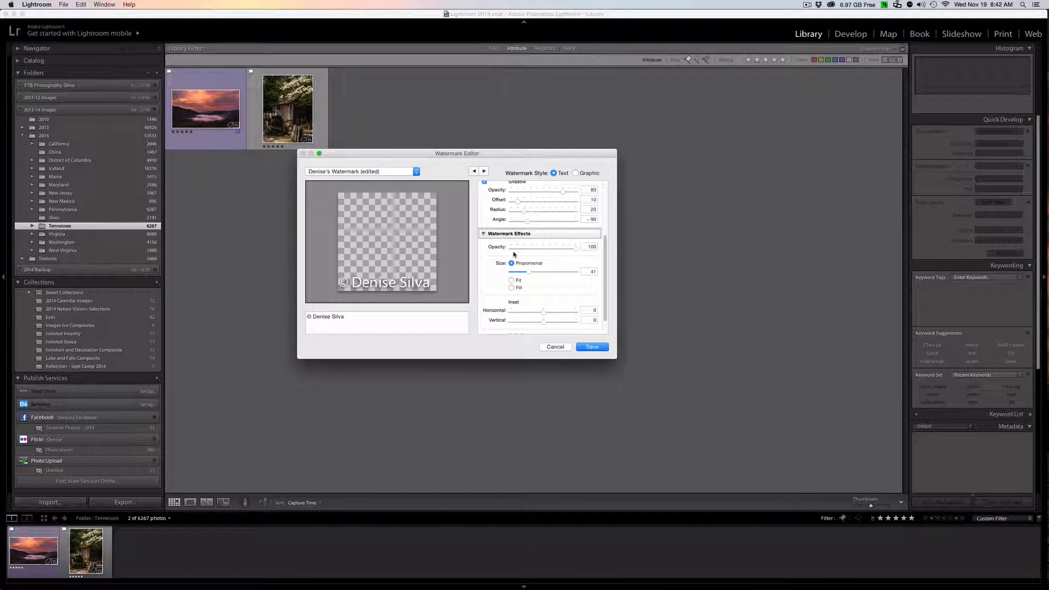
mouse_move(576, 249)
mouse_down()
mouse_move(563, 250)
mouse_move(580, 251)
mouse_up()
drag(529, 272, 520, 275)
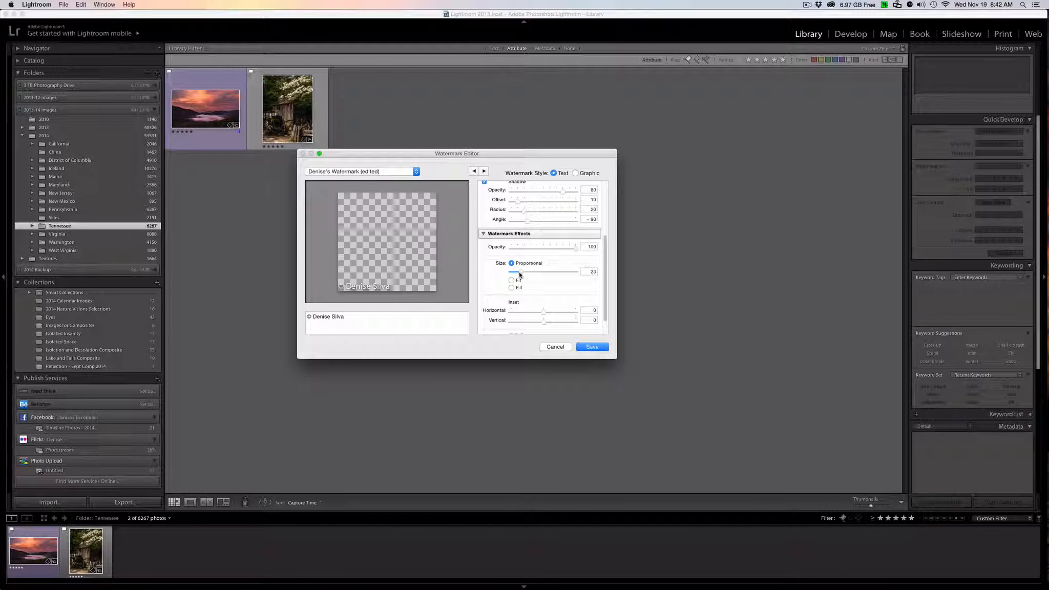
Anchor the text watermark in the image's bottom-right corner and inset it 4 horizontally and 3 vertically.
scroll(543, 286, down, 2)
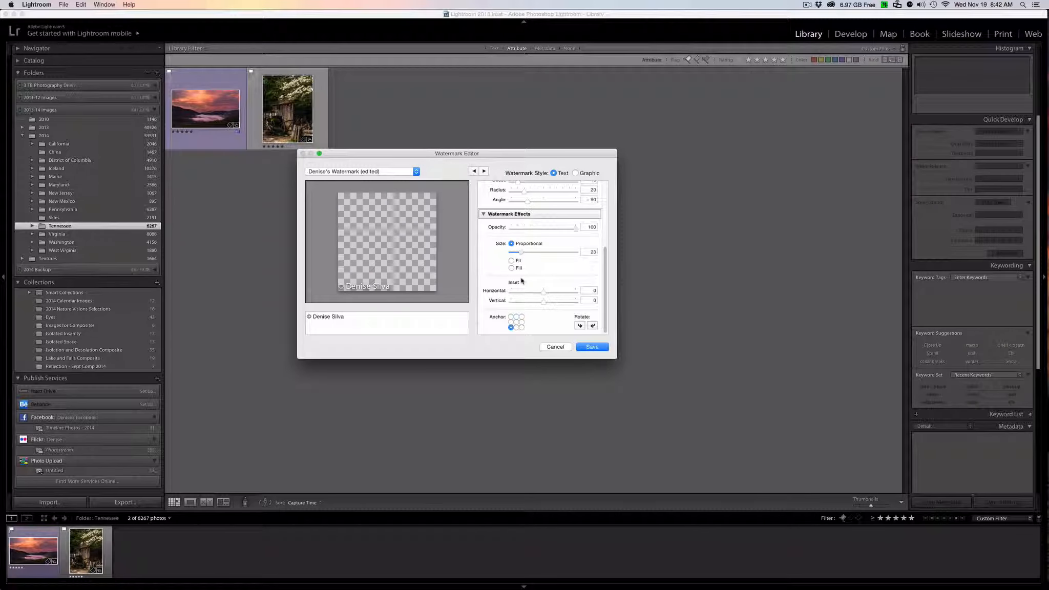
click(521, 326)
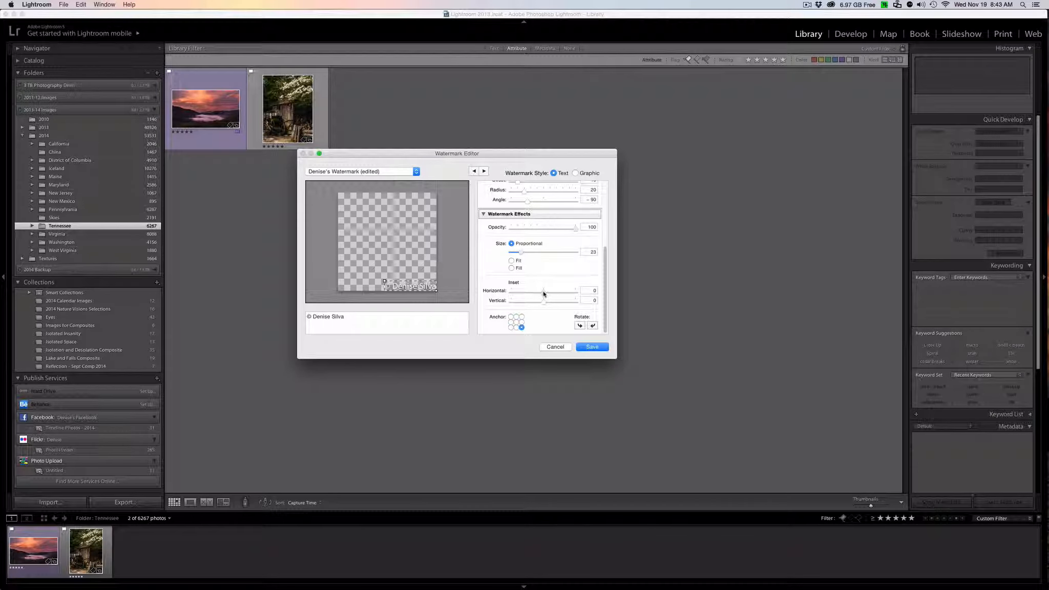
drag(544, 293, 555, 293)
drag(544, 302, 550, 301)
drag(552, 301, 553, 301)
mouse_move(428, 281)
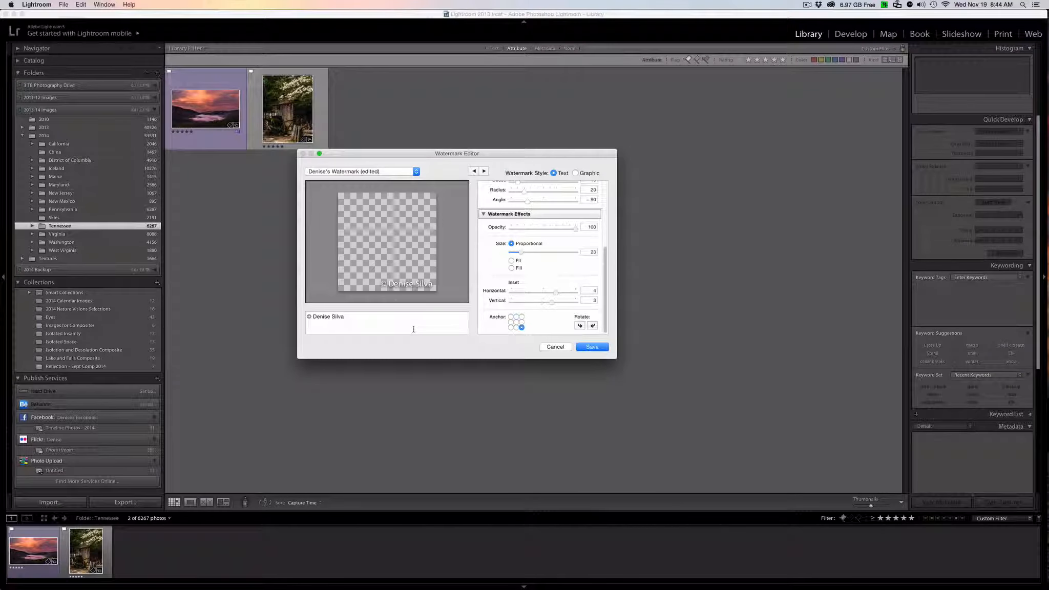
click(389, 173)
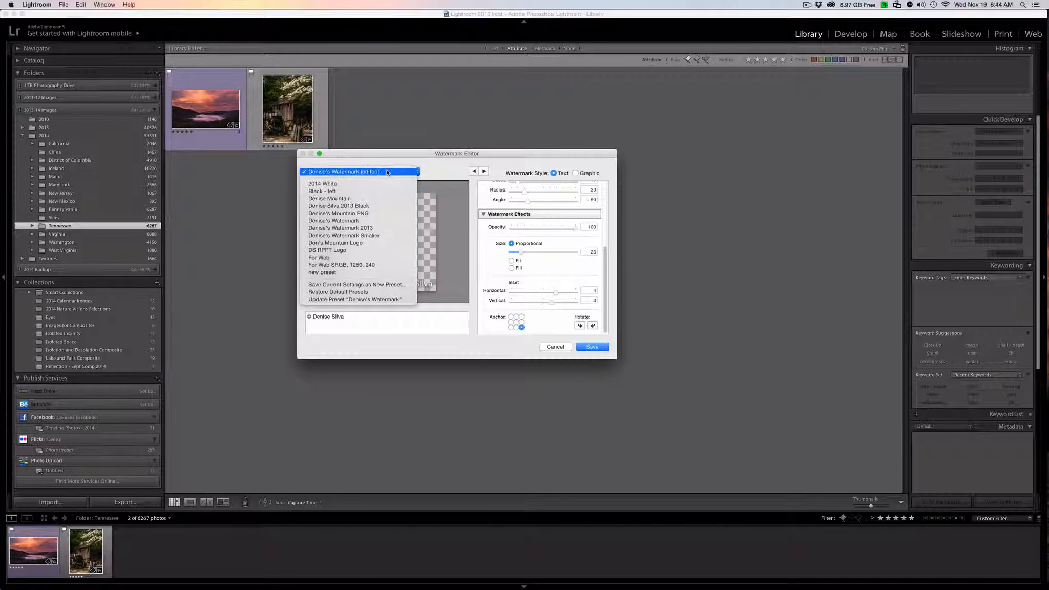
click(354, 285)
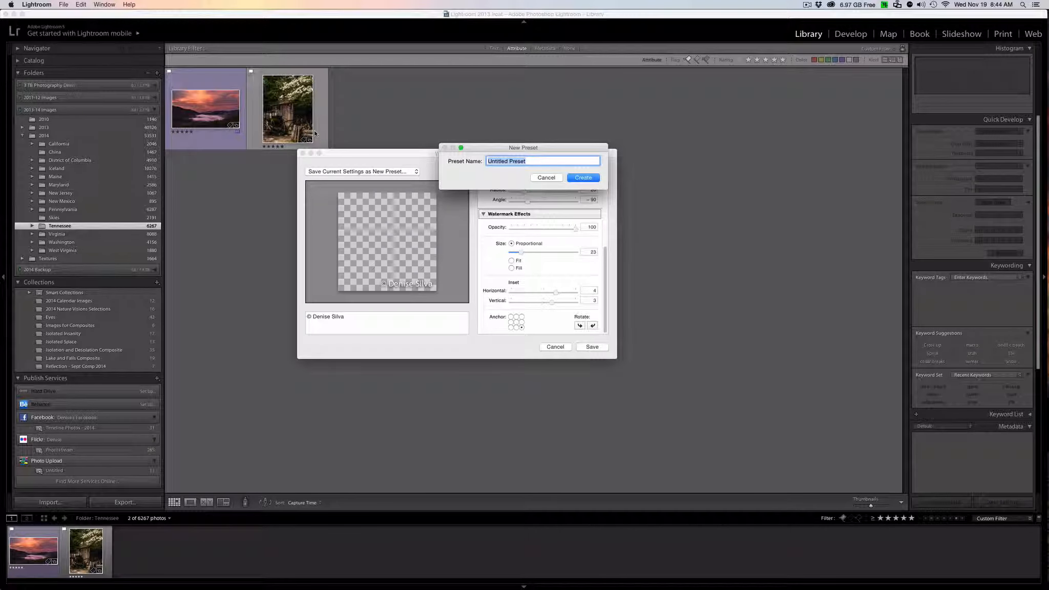
click(547, 178)
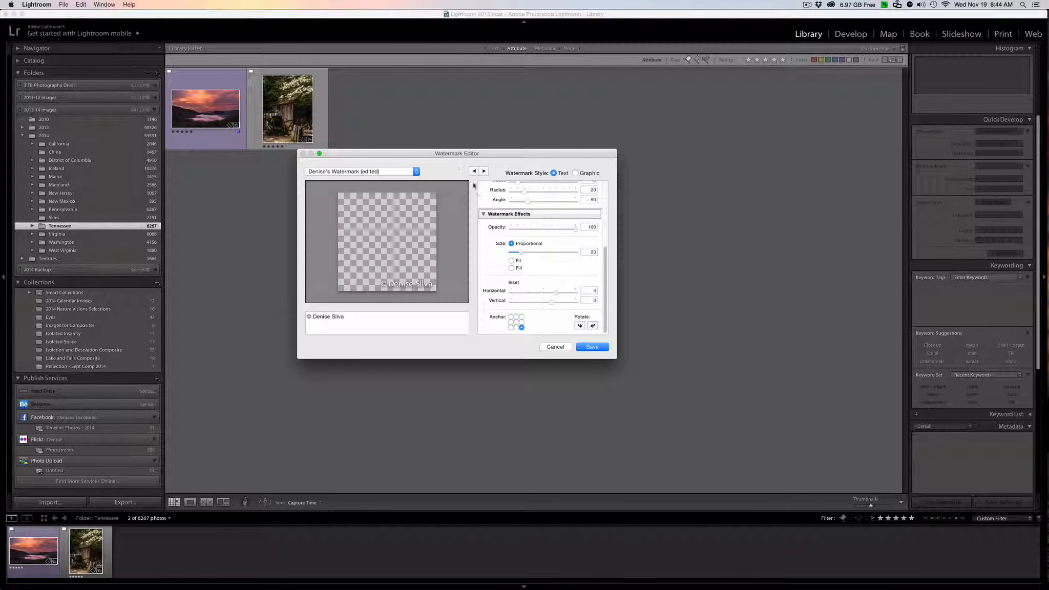
Switch the watermark style to Graphic and load the merged mountain logo PNG from the Desktop folder.
scroll(481, 188, up, 8)
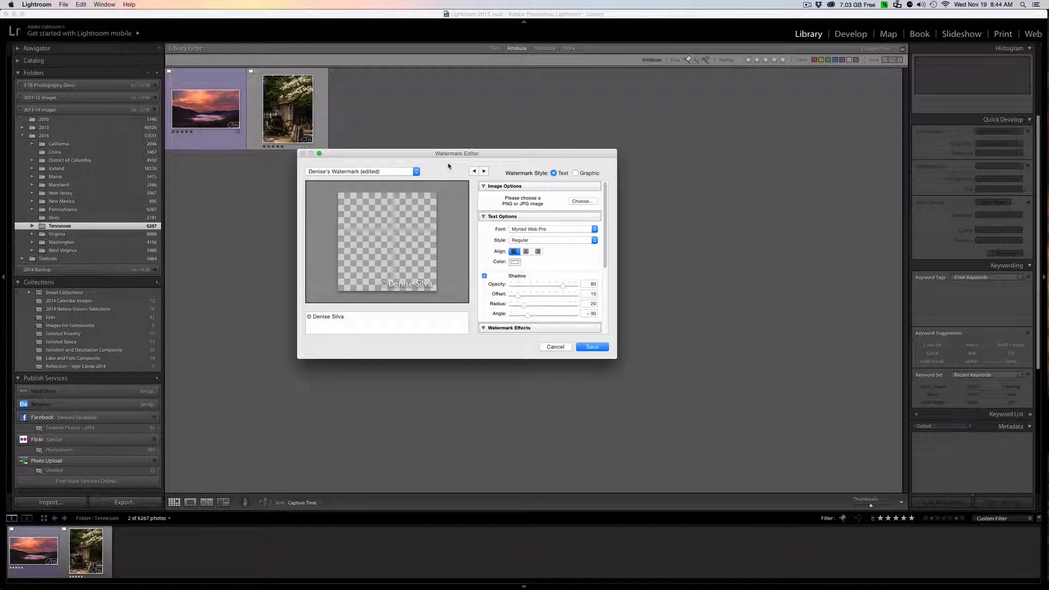
mouse_move(389, 275)
click(575, 173)
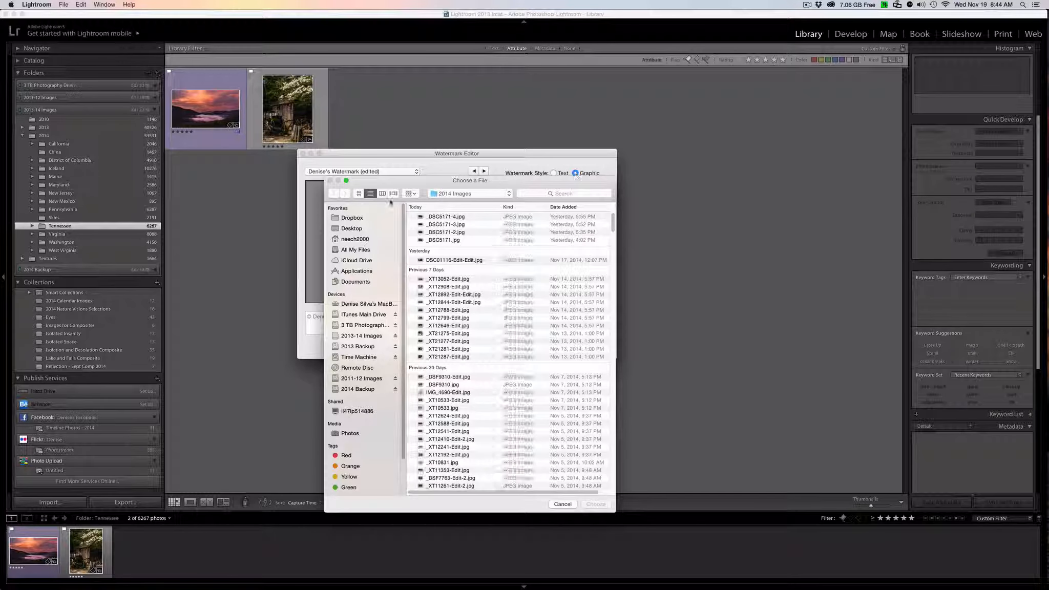
click(356, 228)
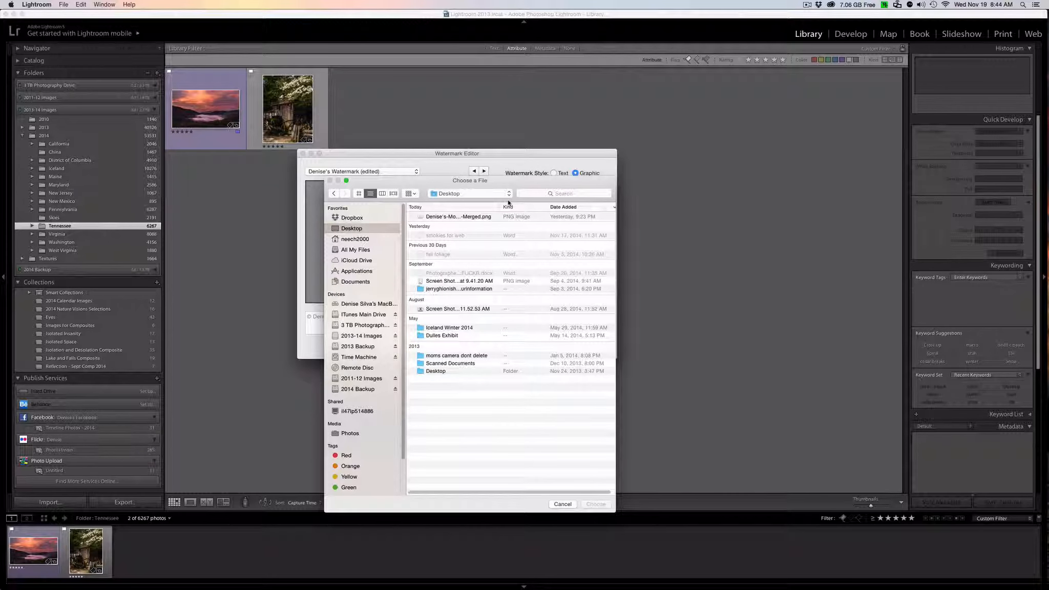
double_click(448, 217)
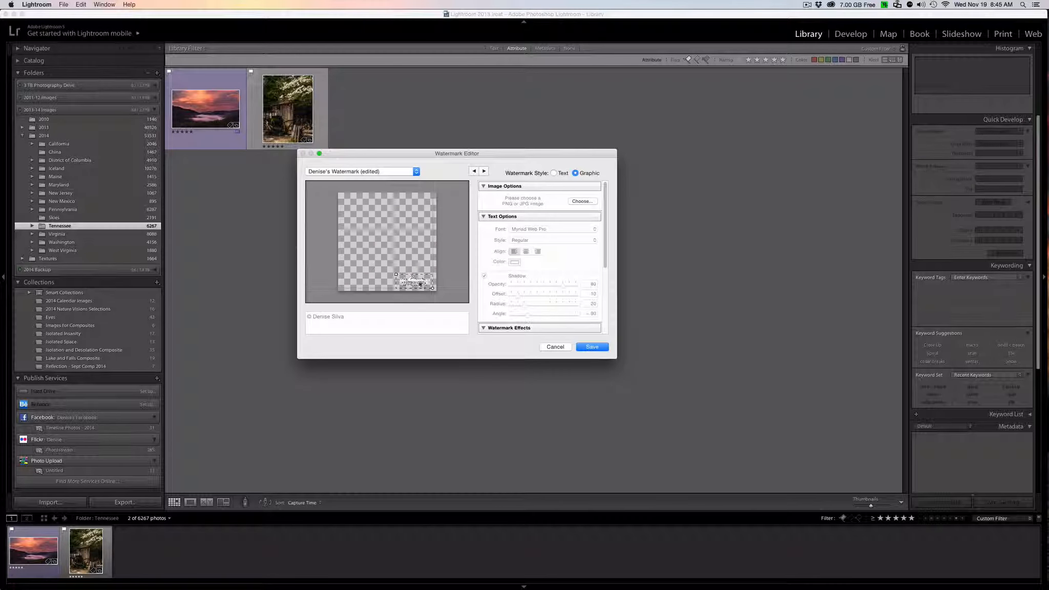
Try enlarging the graphic watermark to about 56, and return its proportional size to 23 with opacity at 100.
drag(396, 273, 346, 205)
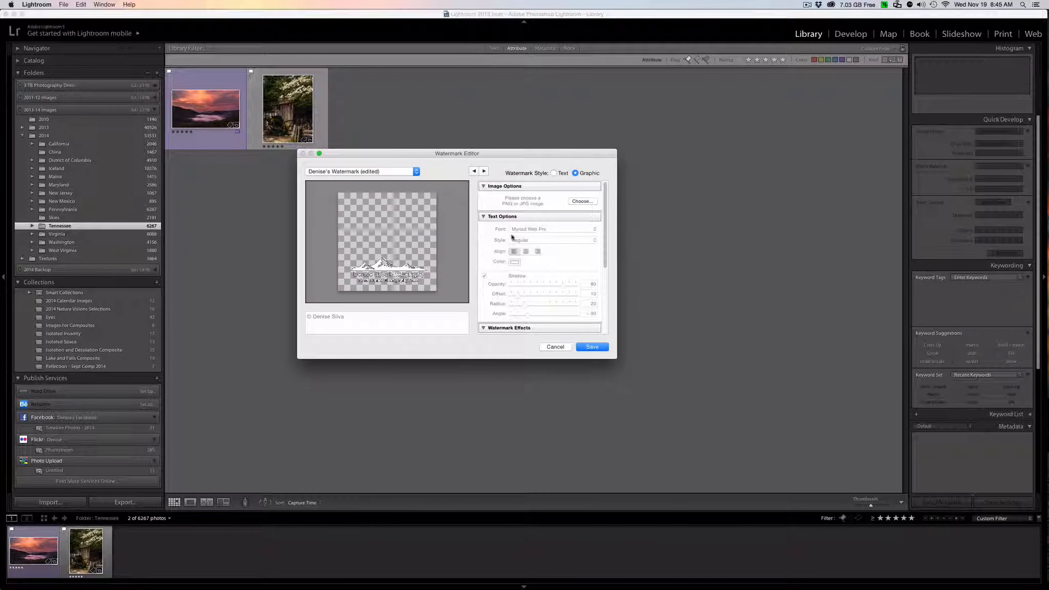
click(483, 217)
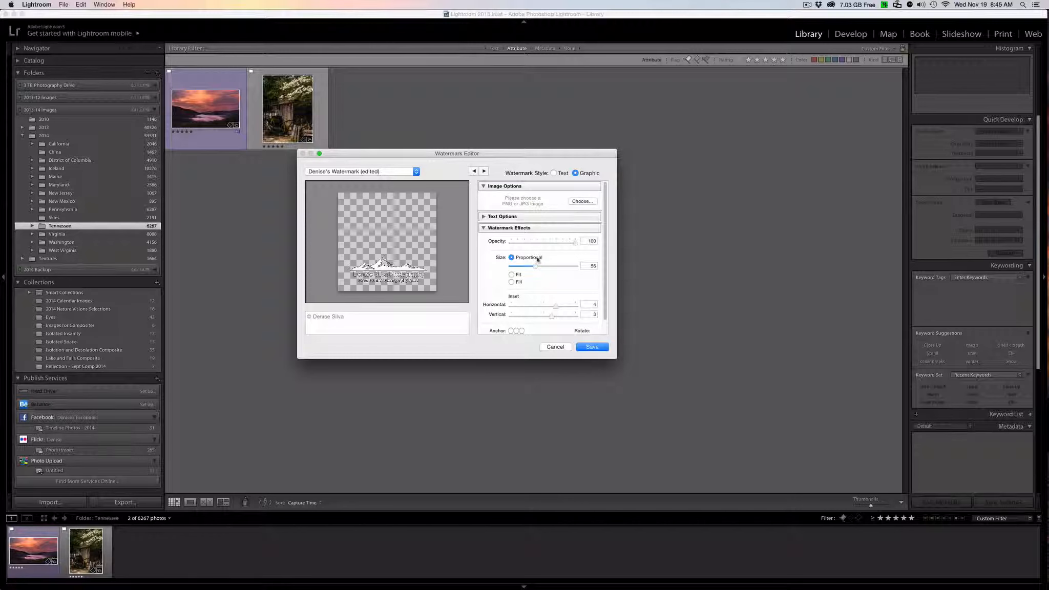
scroll(503, 237, down, 1)
scroll(504, 237, down, 2)
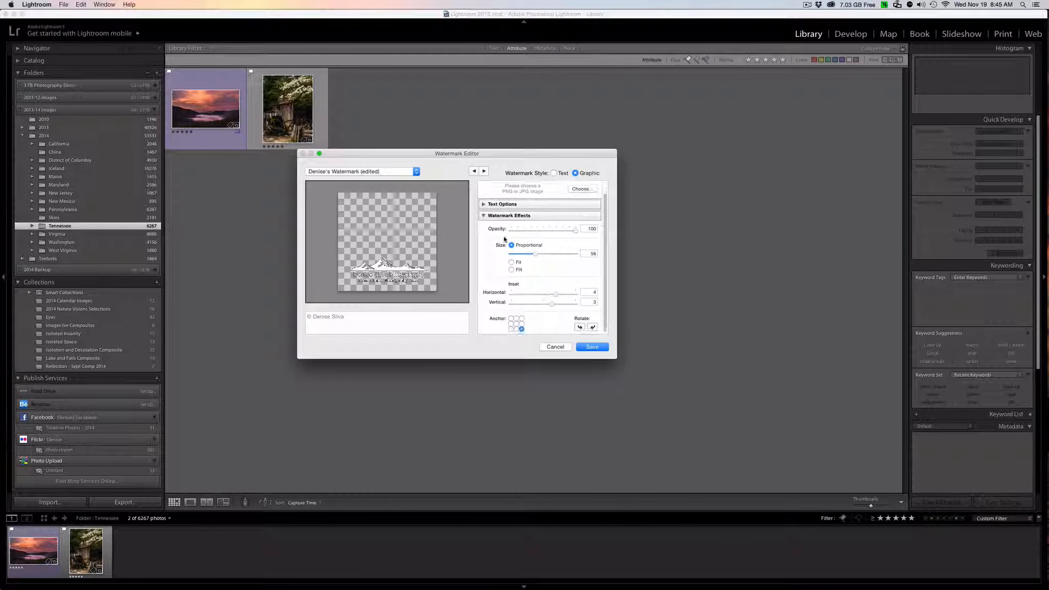
mouse_move(575, 229)
mouse_down()
mouse_move(557, 230)
mouse_move(585, 228)
mouse_up()
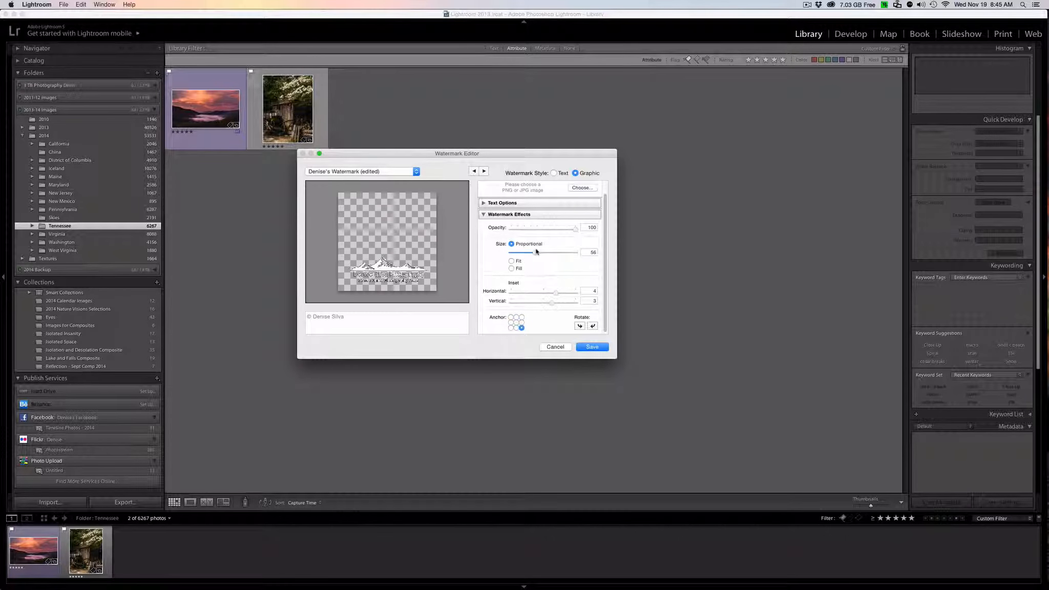
drag(535, 252, 520, 252)
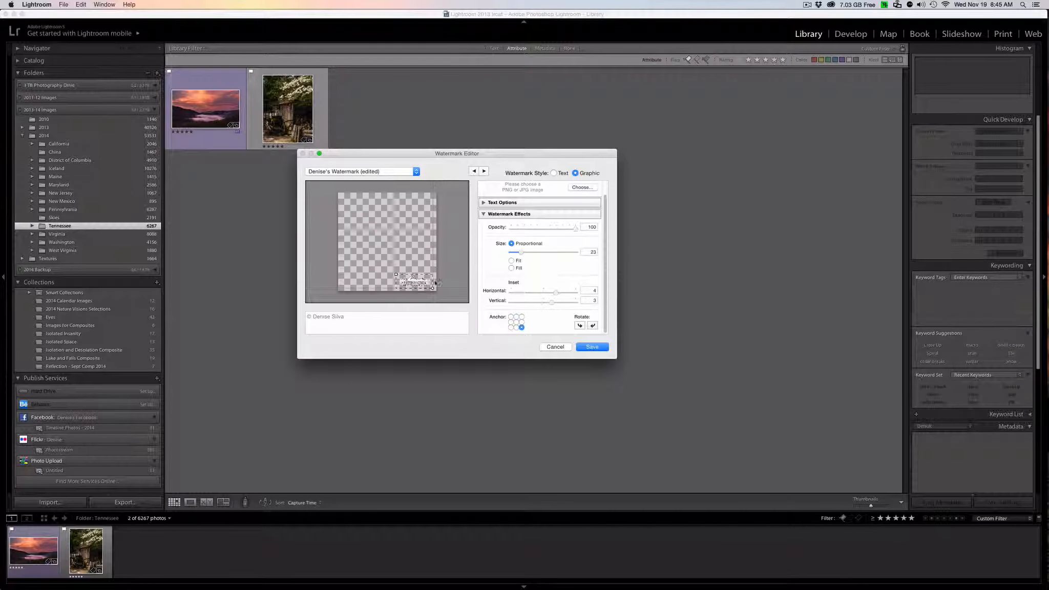
Rotate the graphic watermark through a full turn in four quarter-turns.
click(581, 326)
click(580, 326)
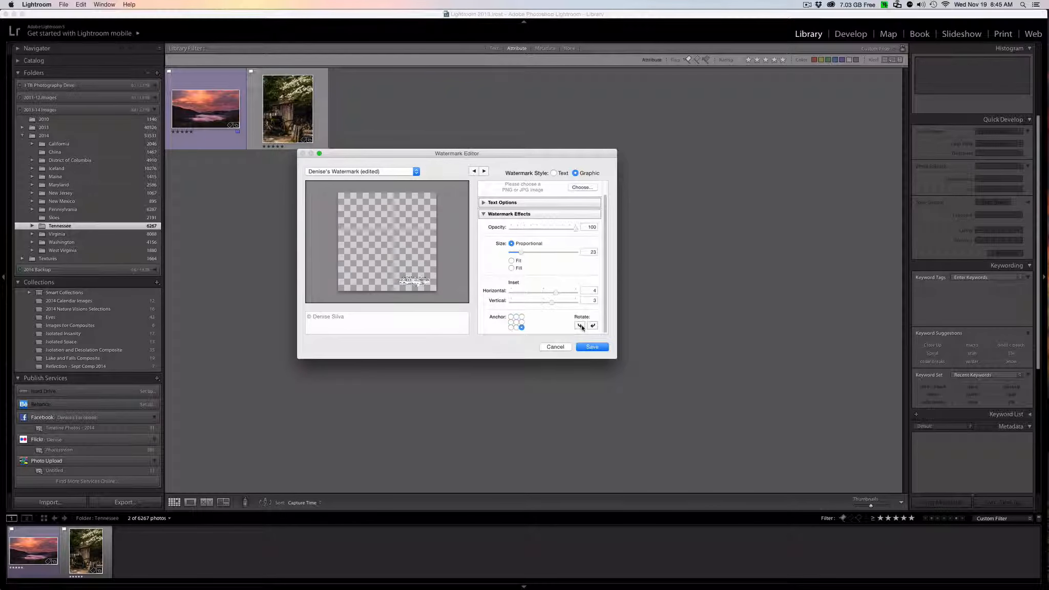
click(580, 326)
click(580, 326)
mouse_move(429, 290)
click(348, 172)
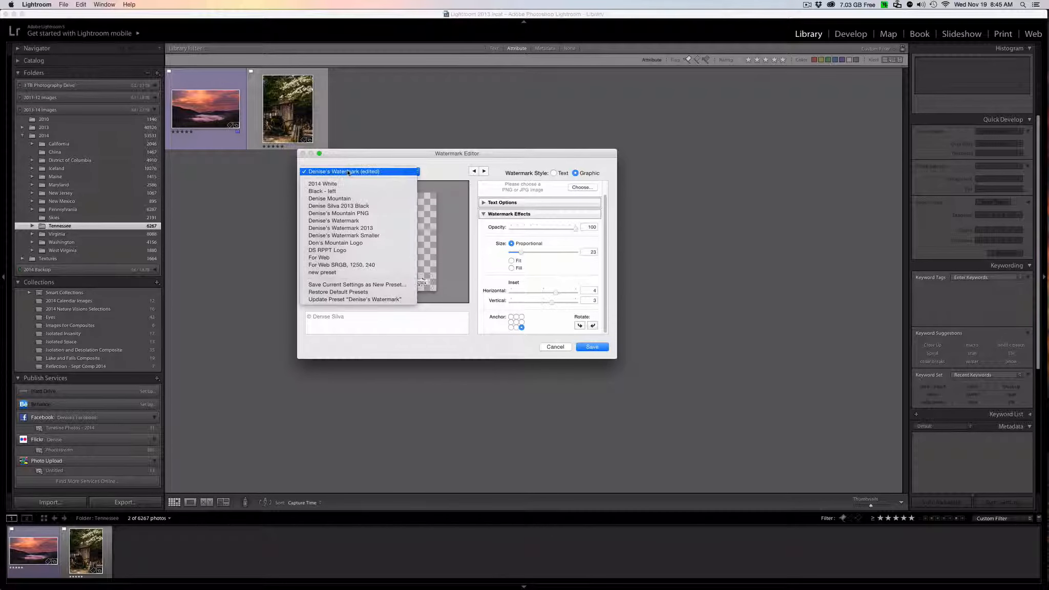
click(348, 285)
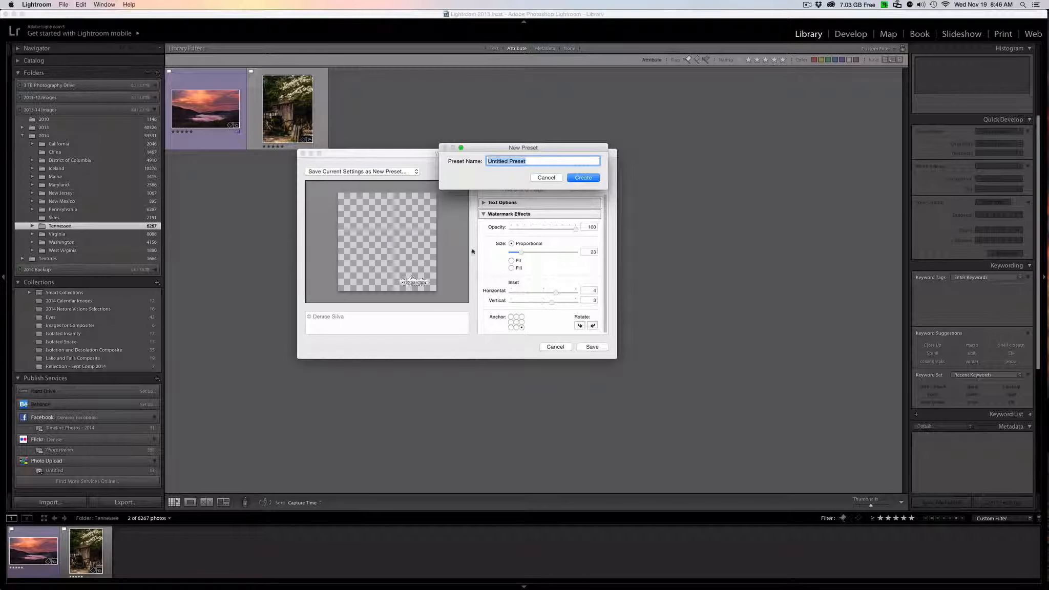
click(546, 178)
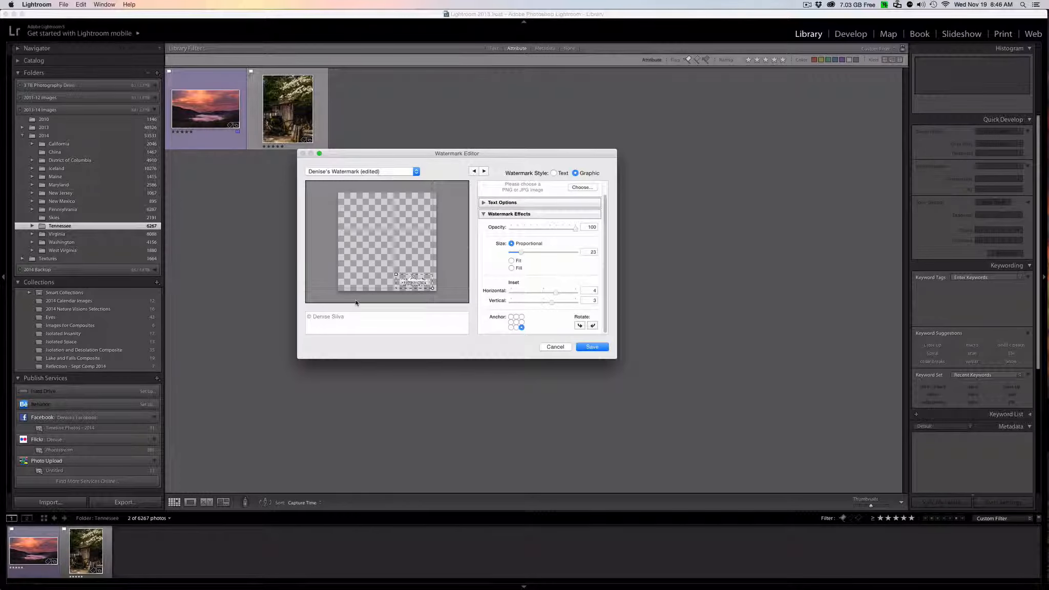
Close the Watermark Editor without saving and open the Export dialog for the two photos.
key(Escape)
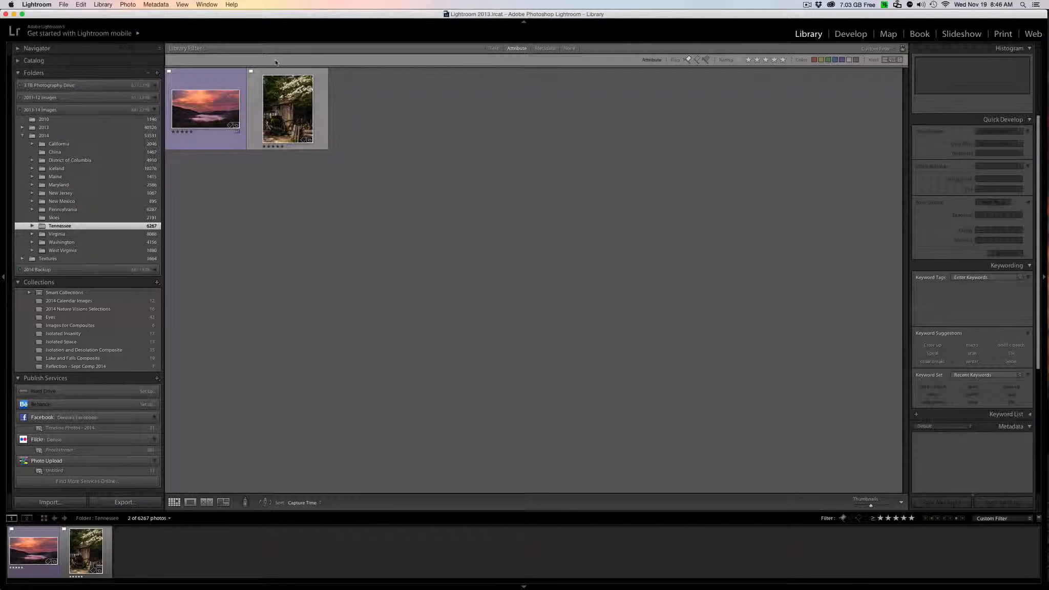
click(60, 4)
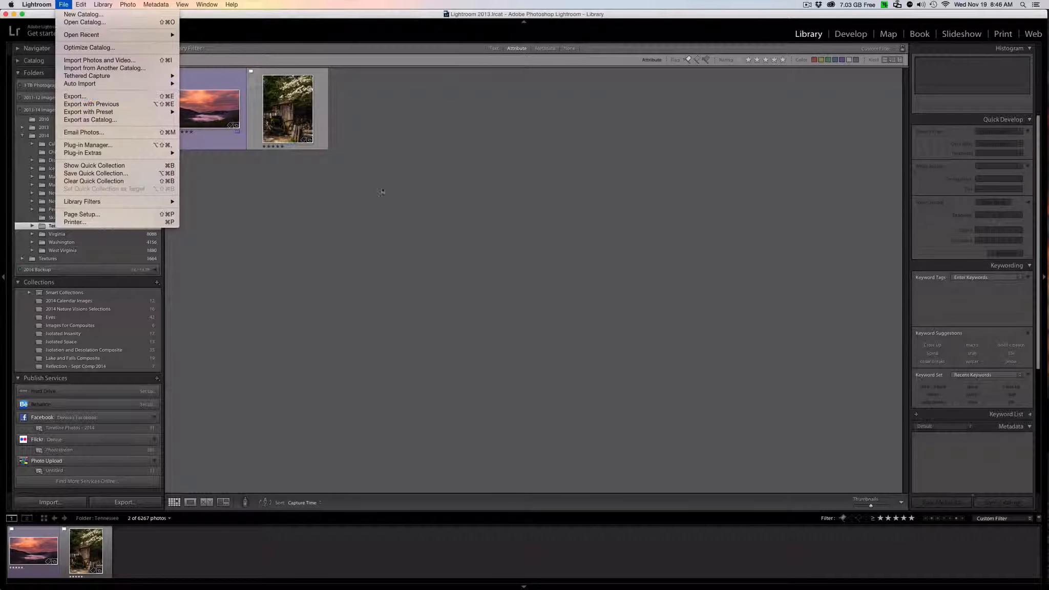
click(355, 114)
right_click(281, 109)
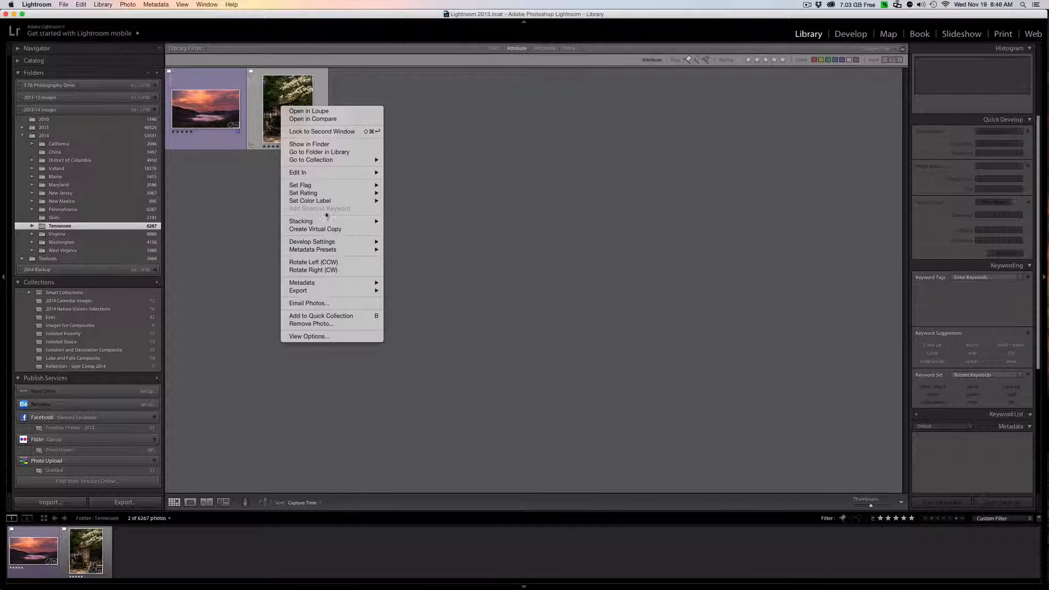
mouse_move(329, 291)
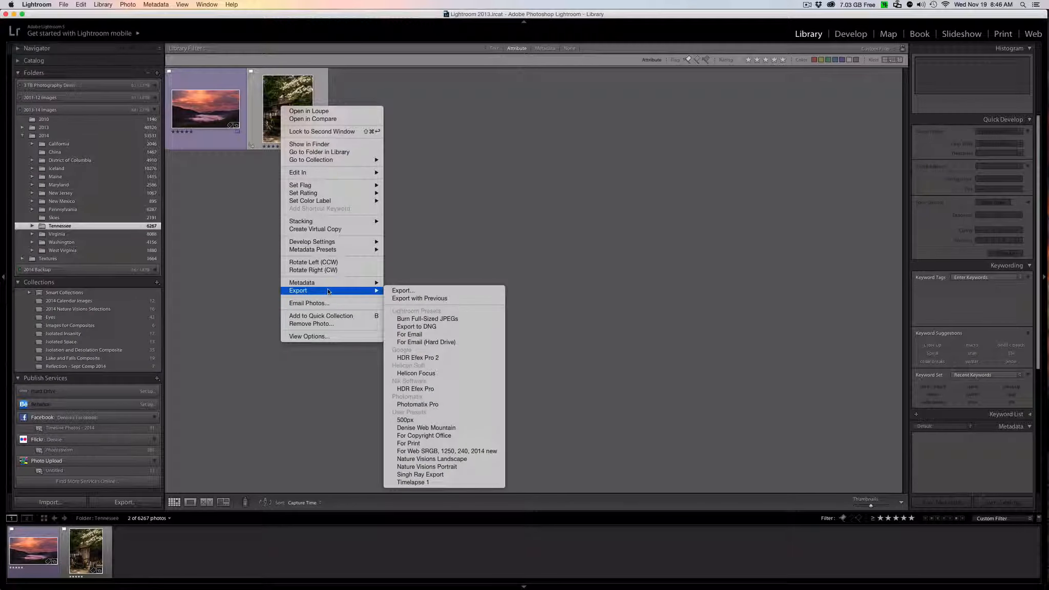
click(438, 291)
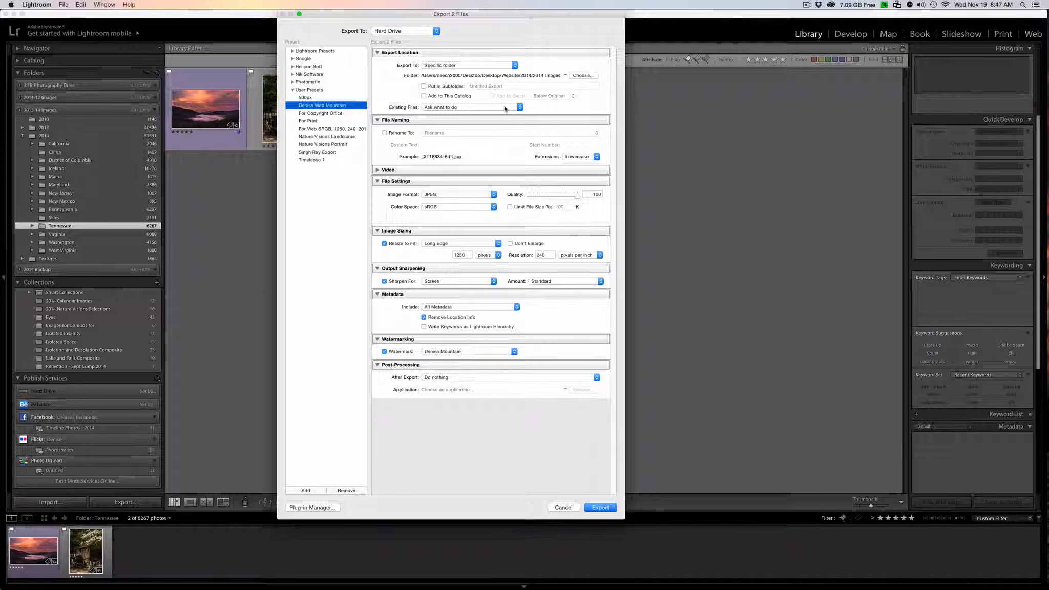
Examine the export destination folder, the video settings and the image format choices, keeping JPEG.
click(581, 76)
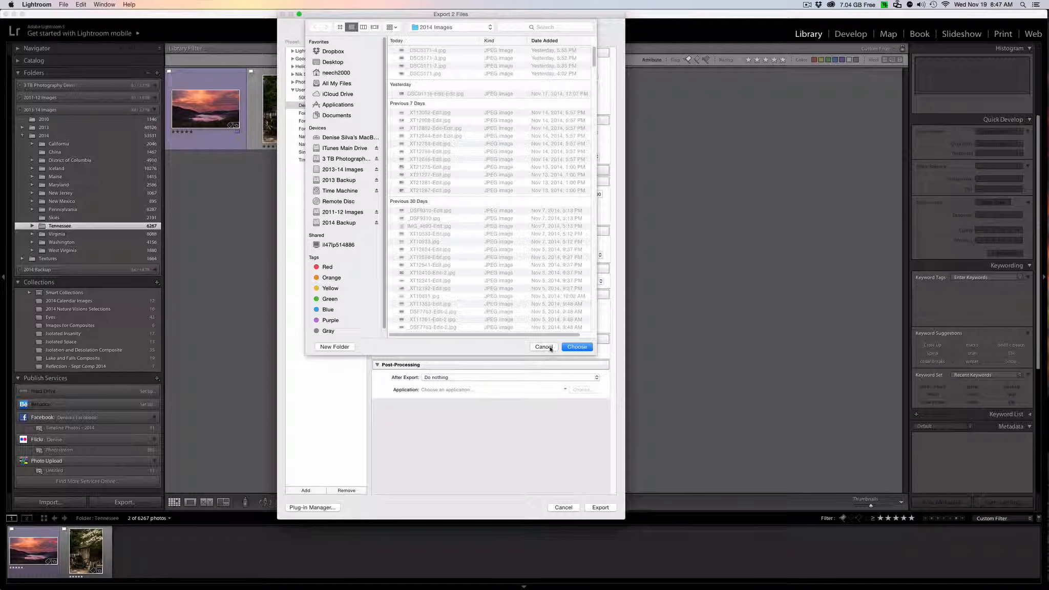
click(544, 346)
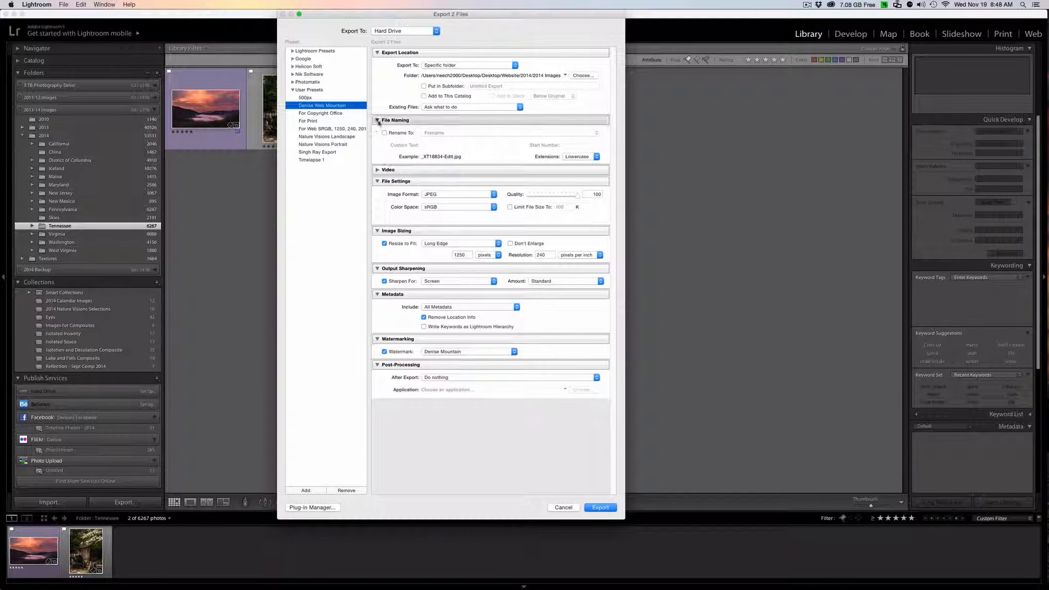
click(378, 170)
click(377, 170)
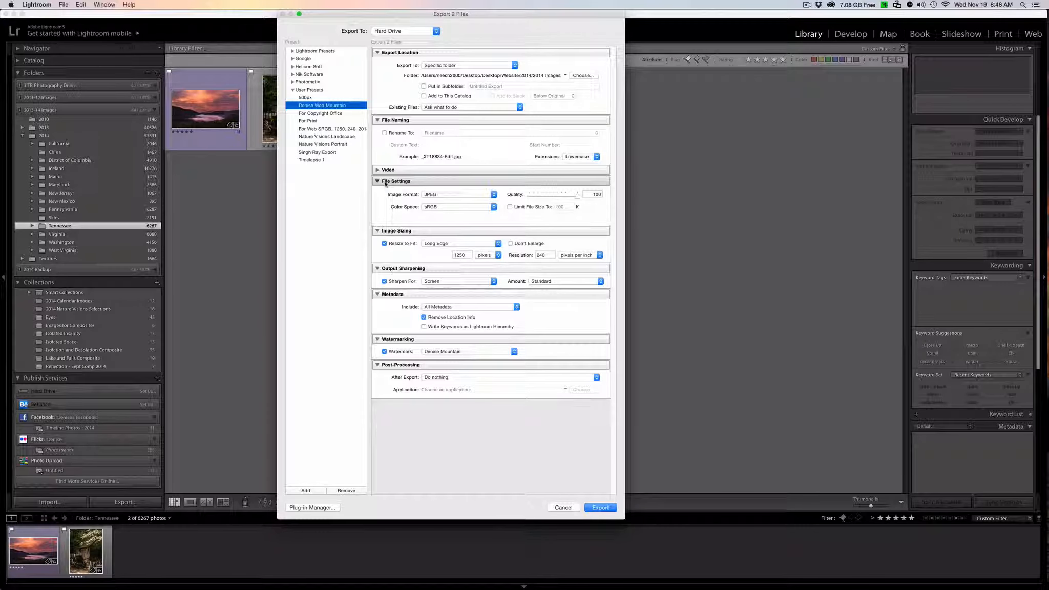
click(455, 195)
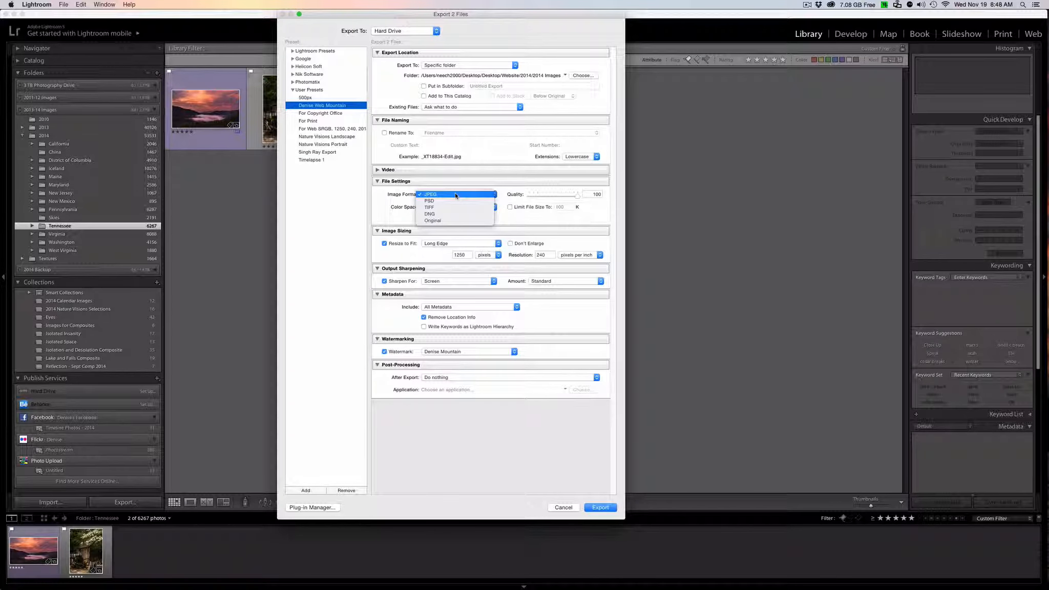
click(456, 194)
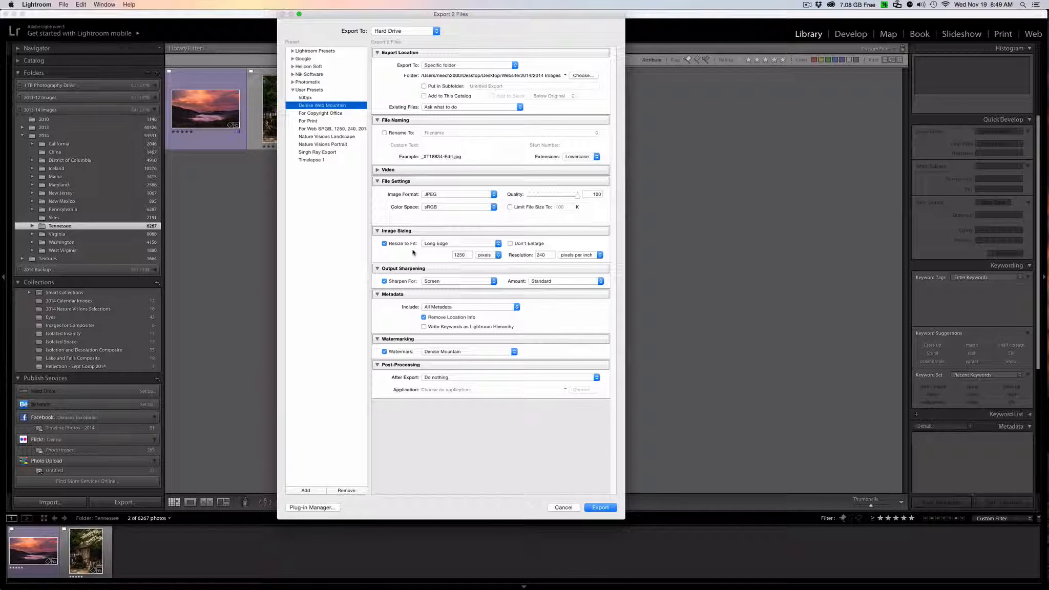
Toggle Don't Enlarge on and off, and review the output sharpening choices, keeping Screen and Standard.
click(510, 244)
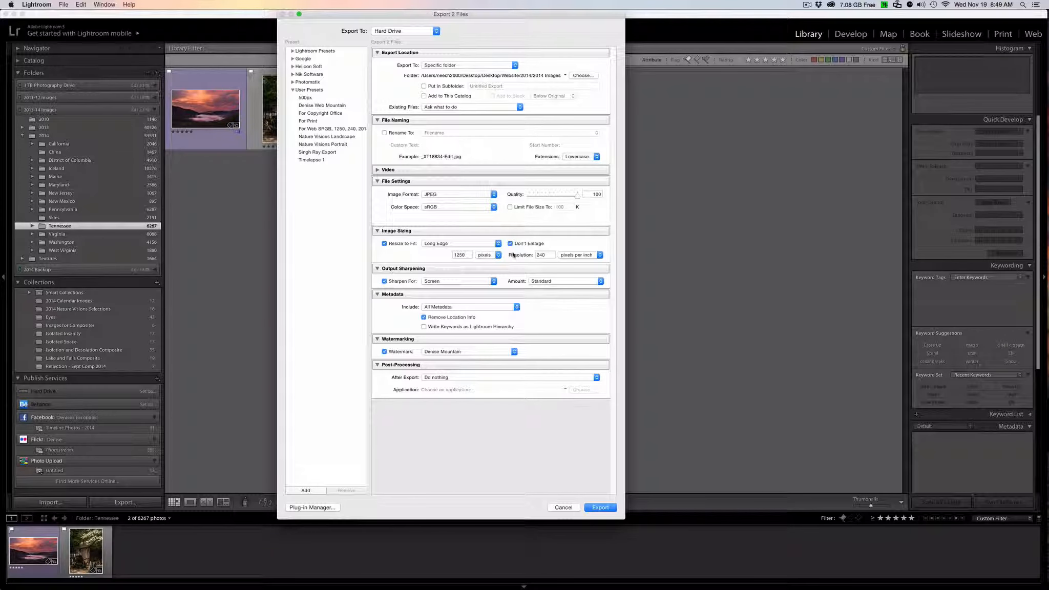
click(510, 243)
click(464, 281)
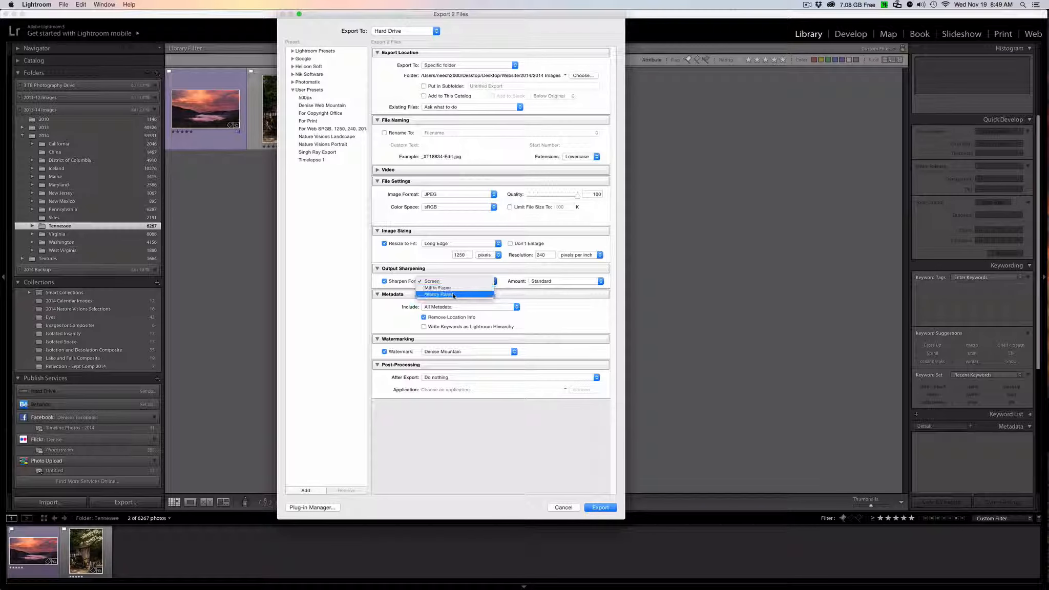
click(451, 283)
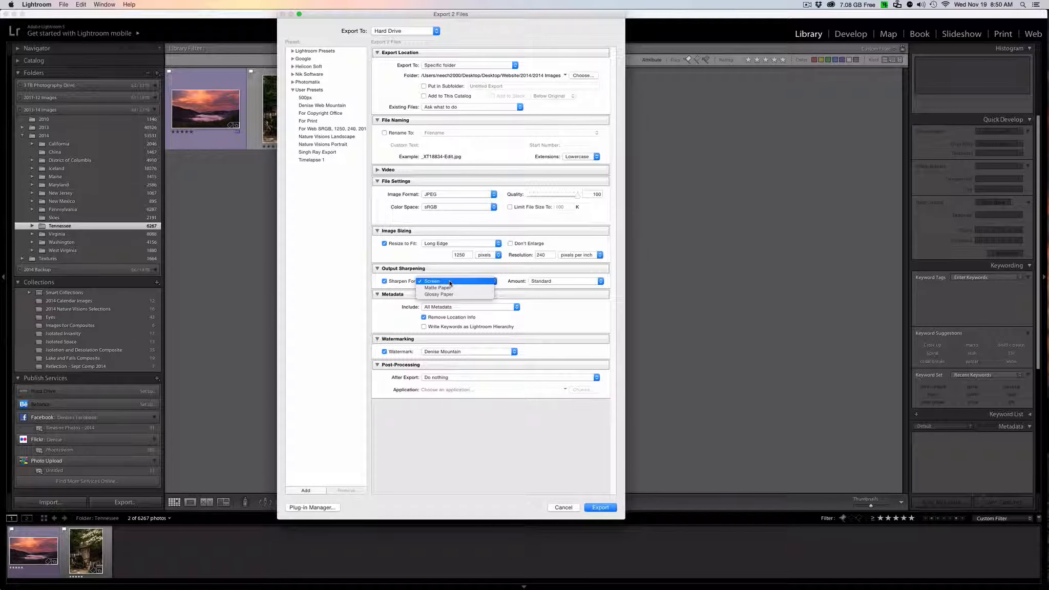
click(450, 284)
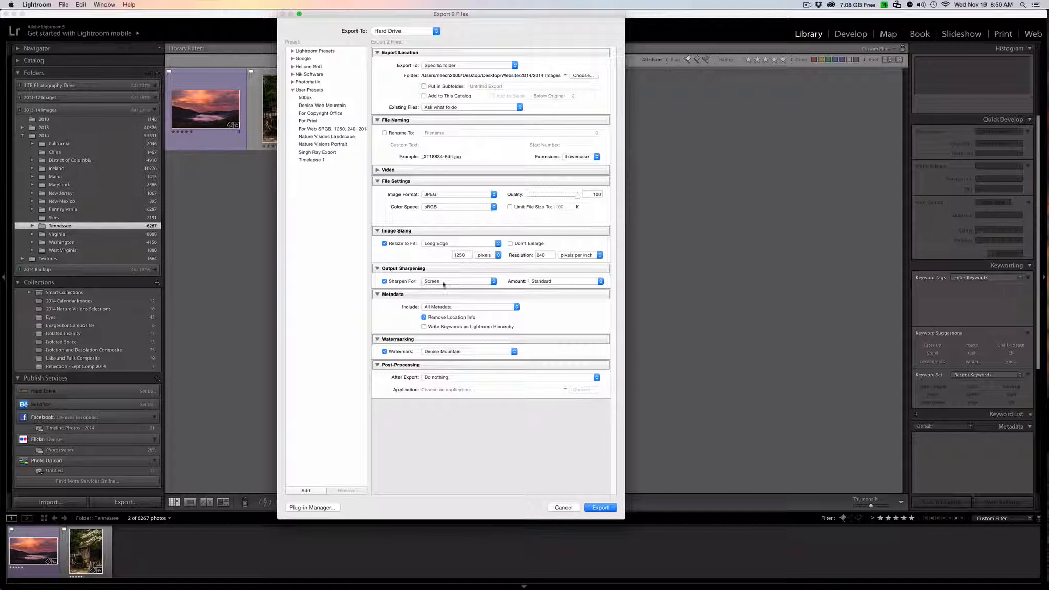
click(561, 281)
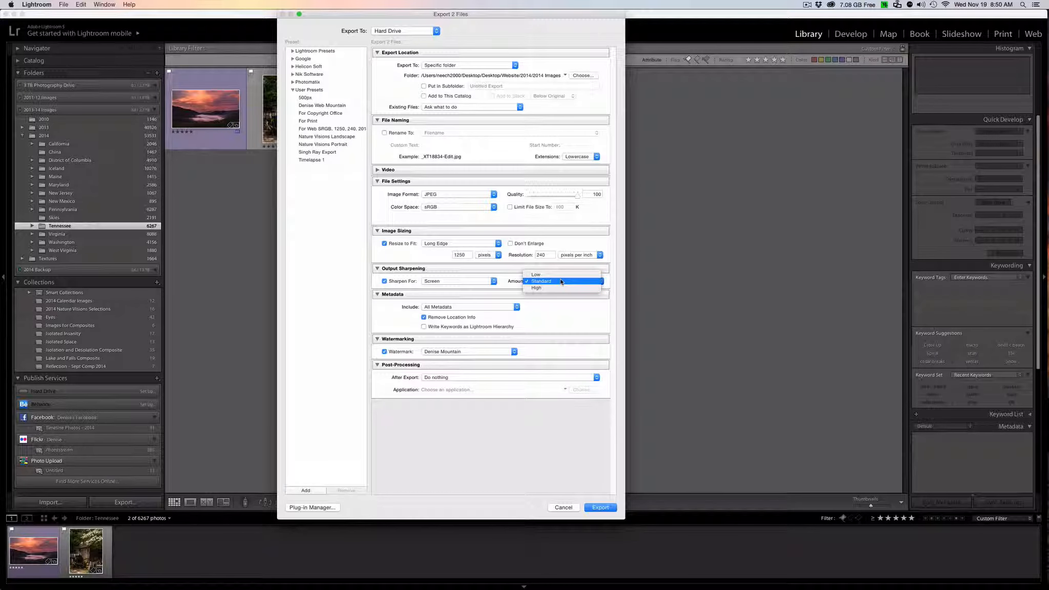
click(521, 293)
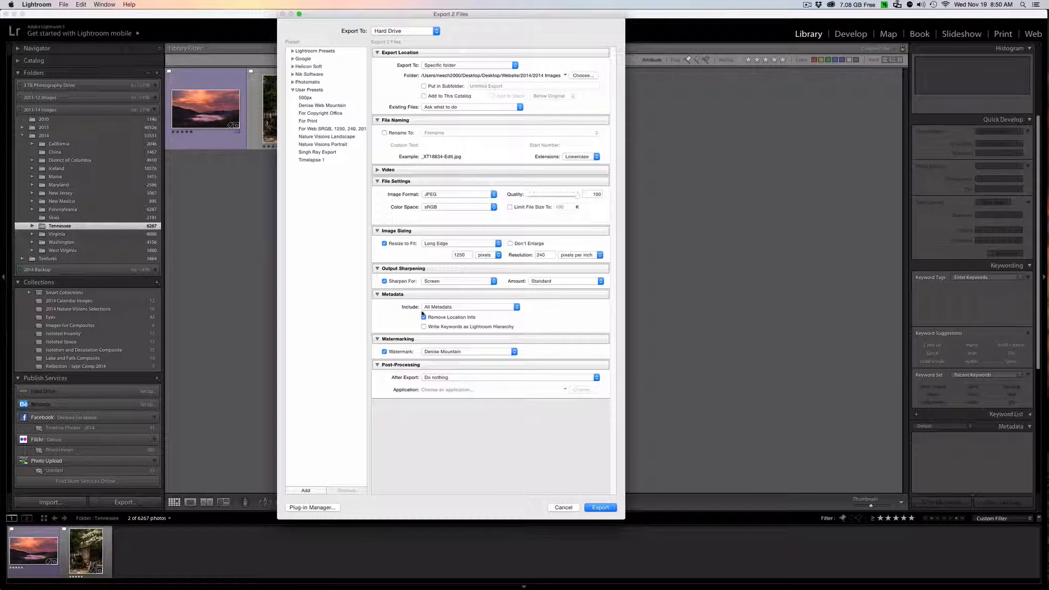
Review the metadata and watermark choices for the export, keeping All Metadata and the current mountain watermark.
click(454, 308)
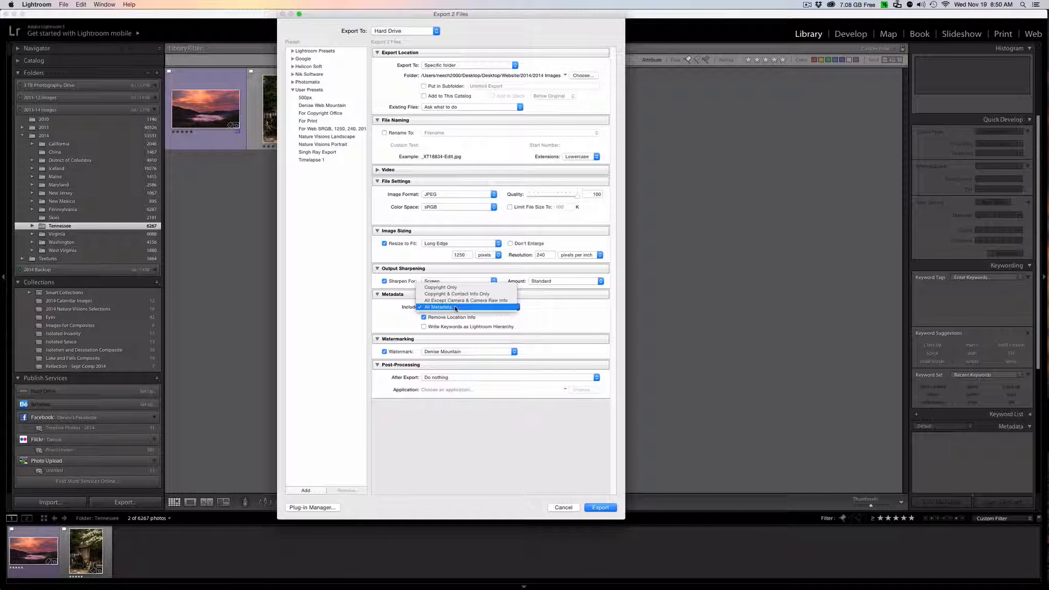
click(509, 307)
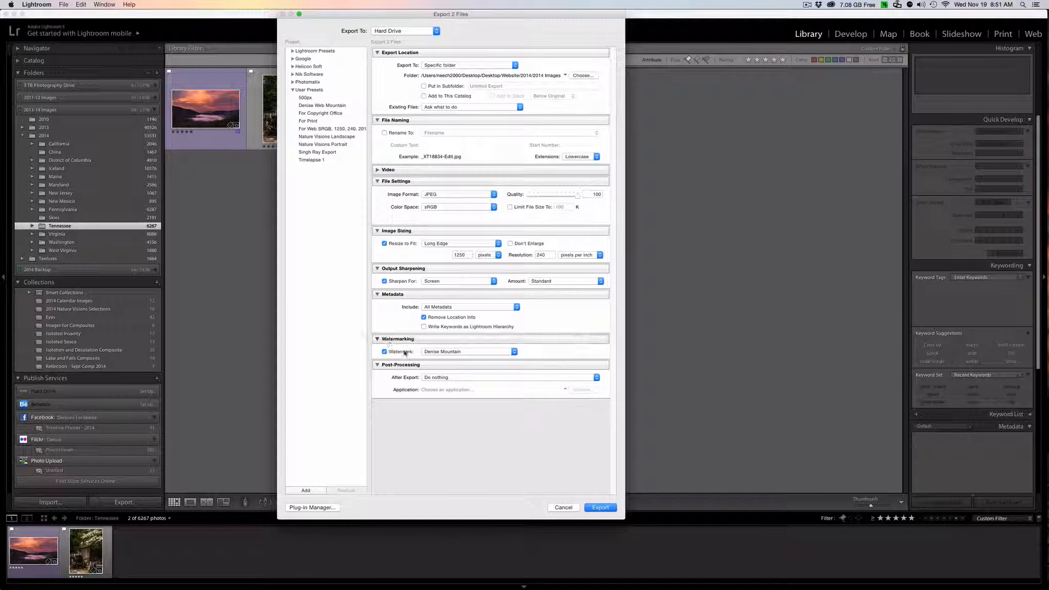
click(450, 353)
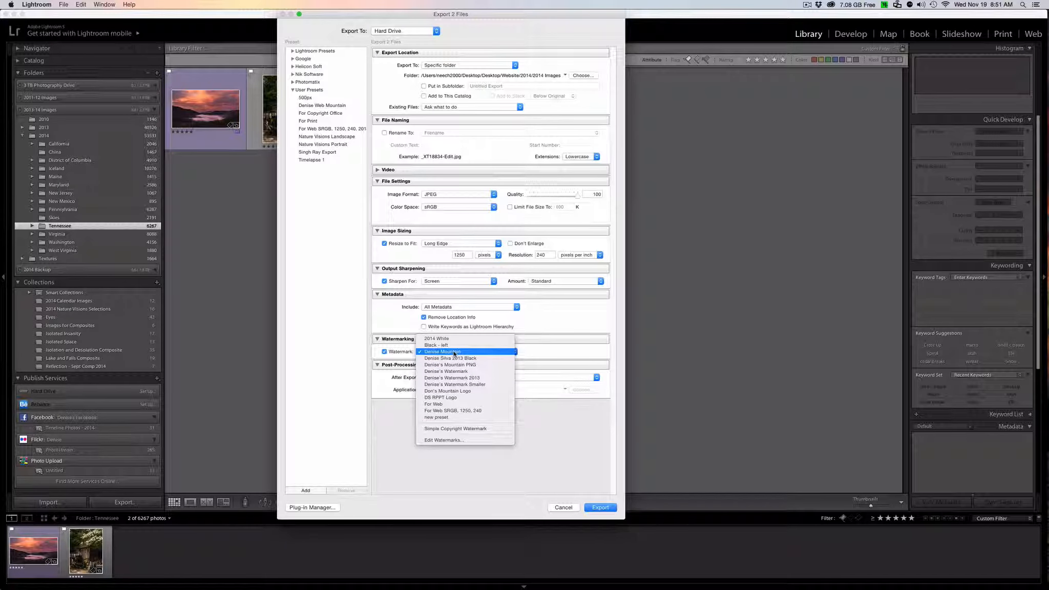
click(453, 352)
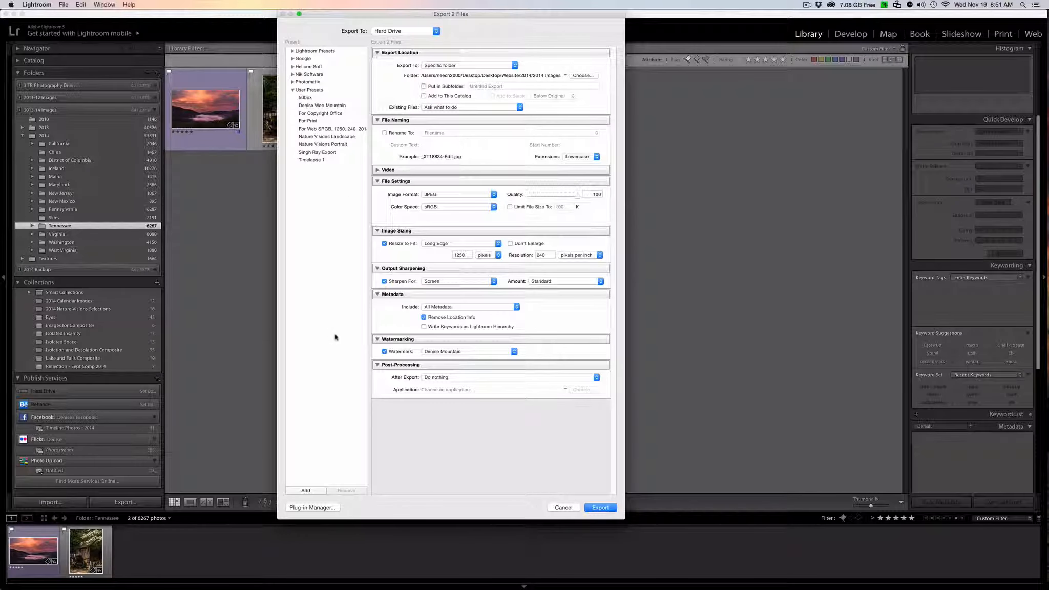
Start a new export preset without creating it, and cancel the export with the web mountain user preset selected.
click(315, 492)
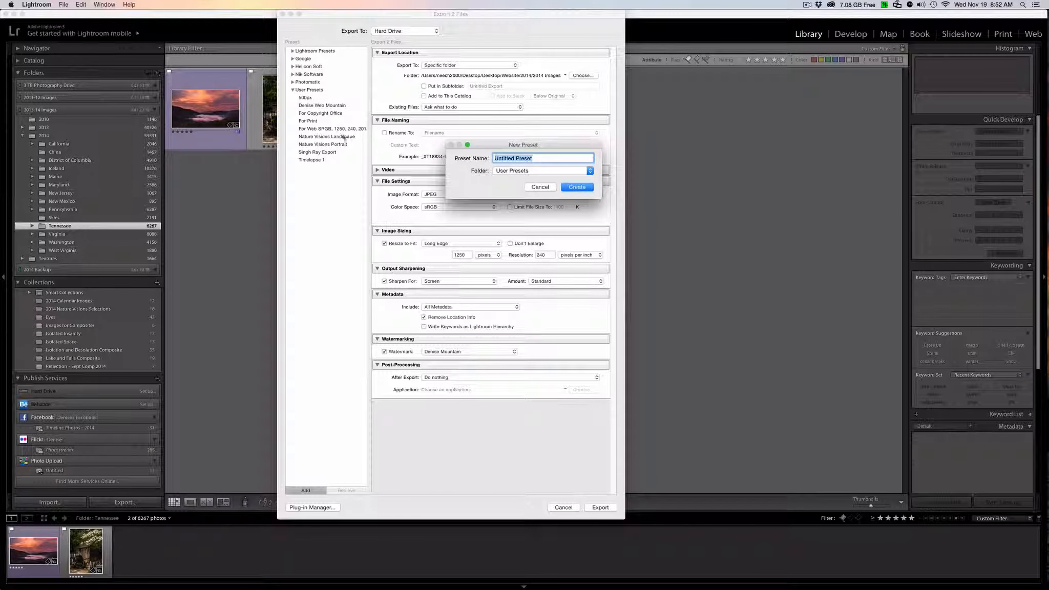
click(538, 188)
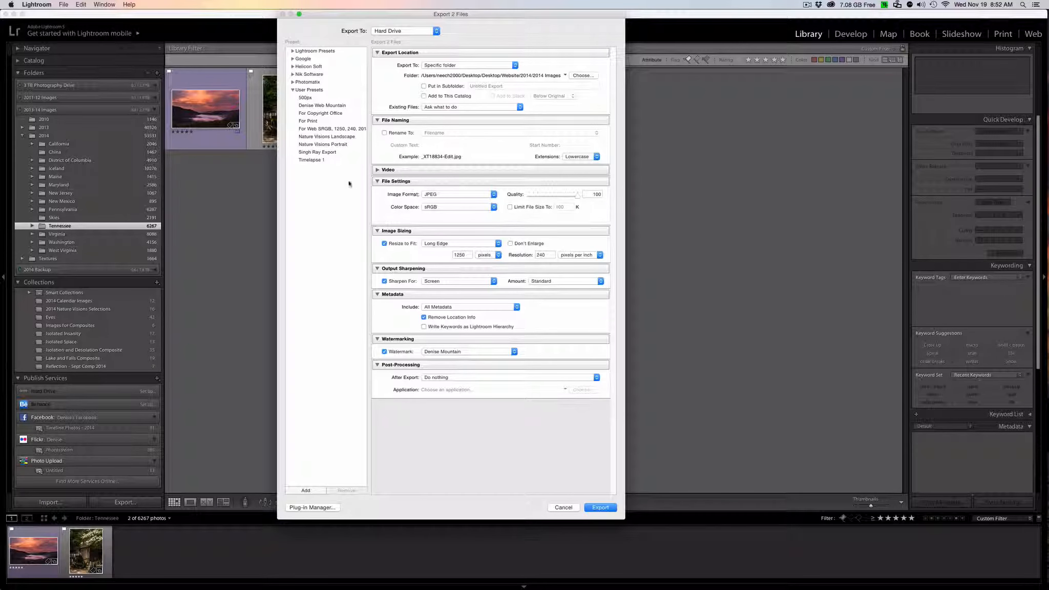
click(325, 106)
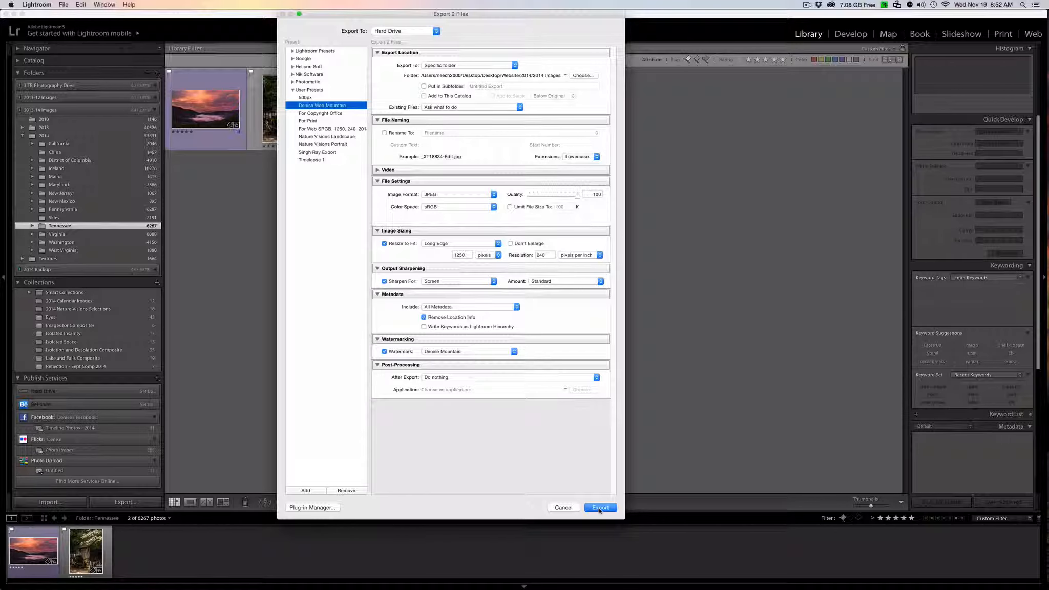
click(563, 507)
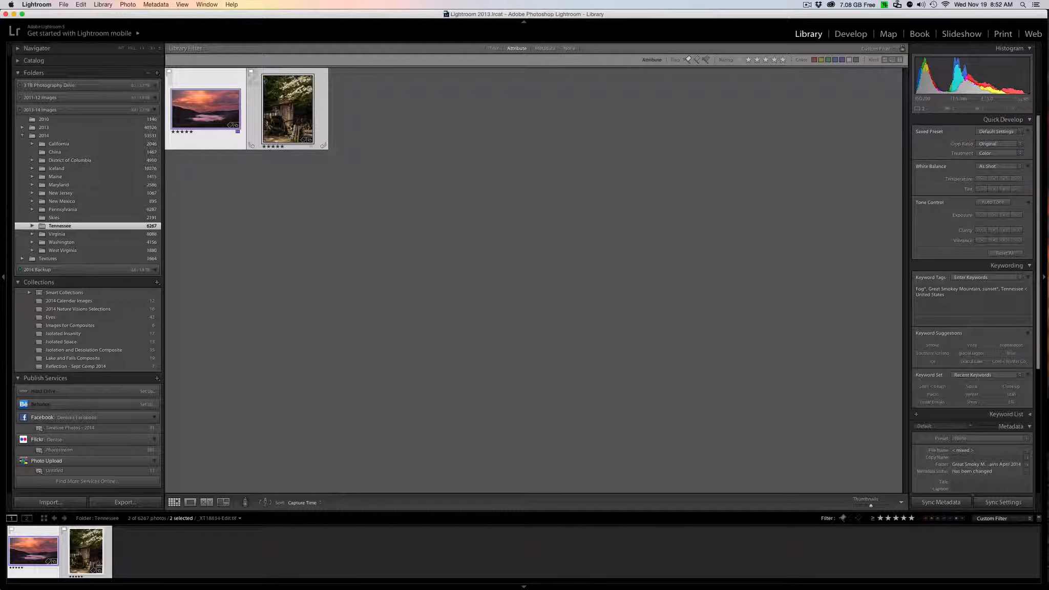
Export both selected photos with the web mountain user preset, using unique names for files that already exist.
right_click(289, 125)
mouse_move(348, 316)
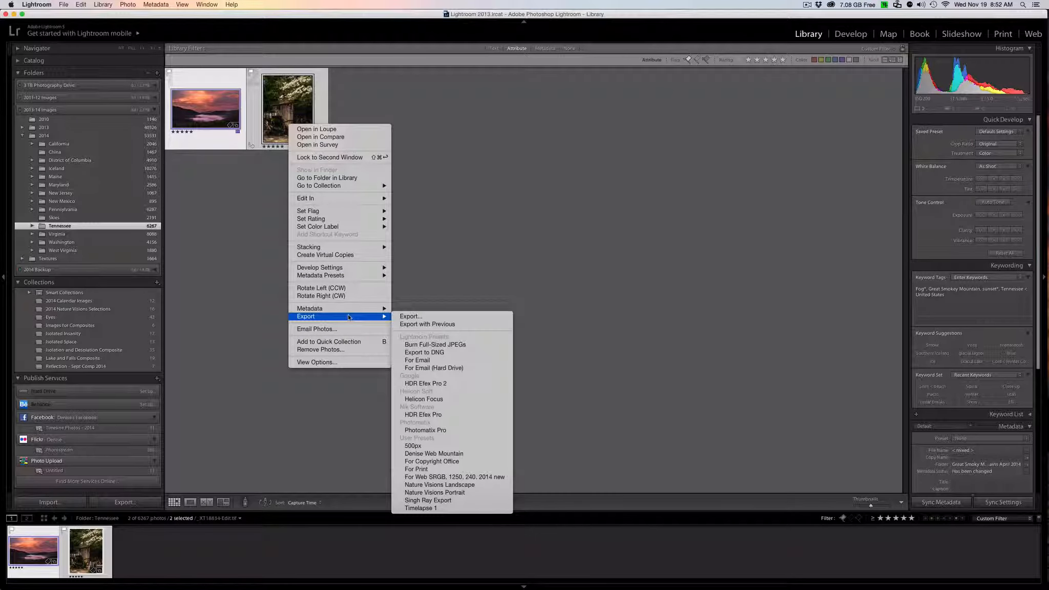
click(416, 316)
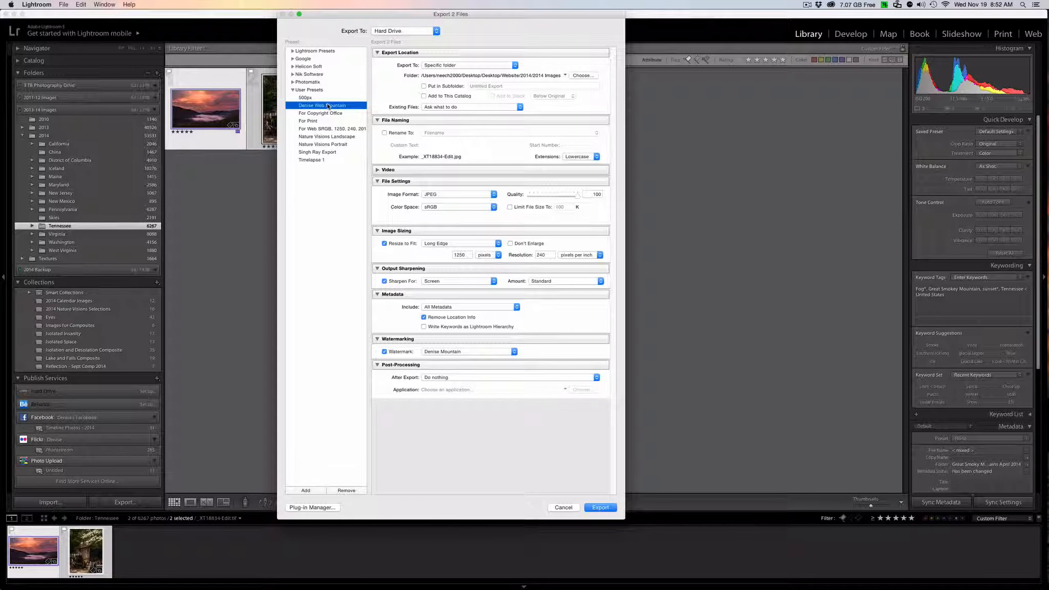
click(600, 508)
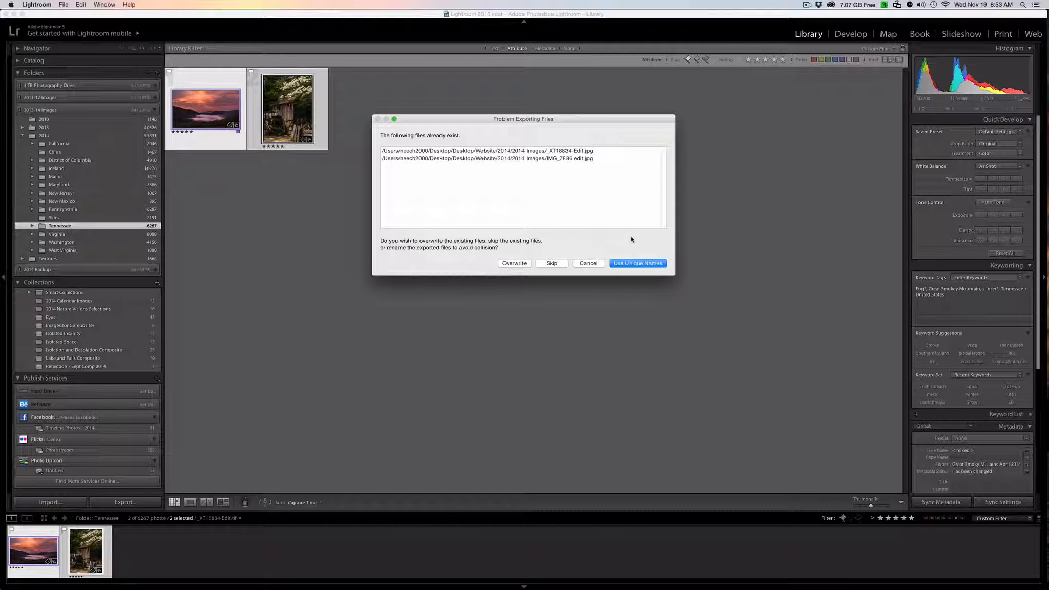
click(638, 263)
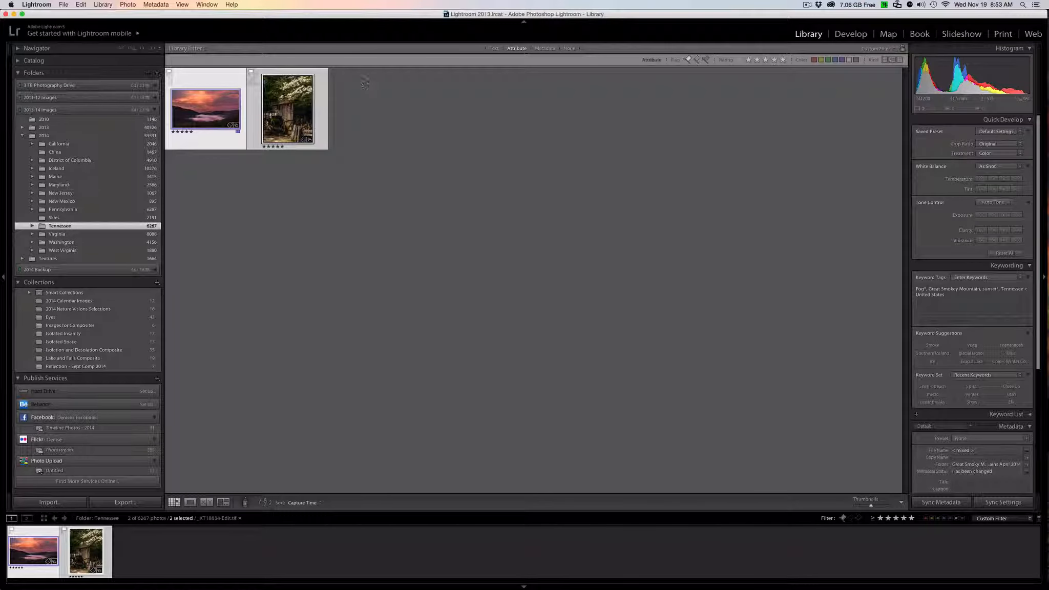
Switch to Finder and open the Desktop/Desktop/Website/2014/2014 Images folder, showing its contents as icons.
mouse_move(1045, 62)
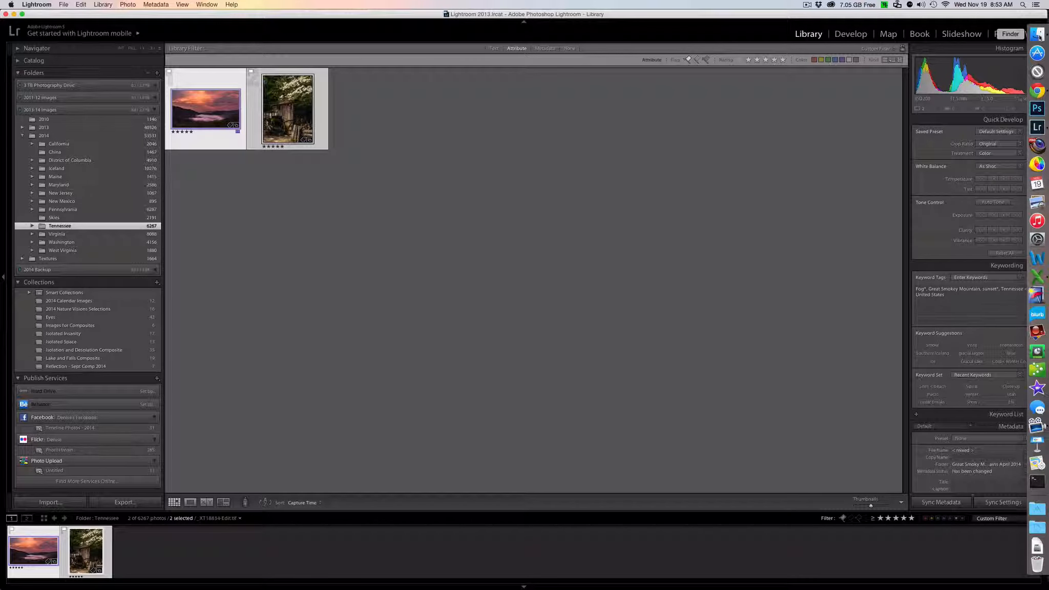
click(1038, 35)
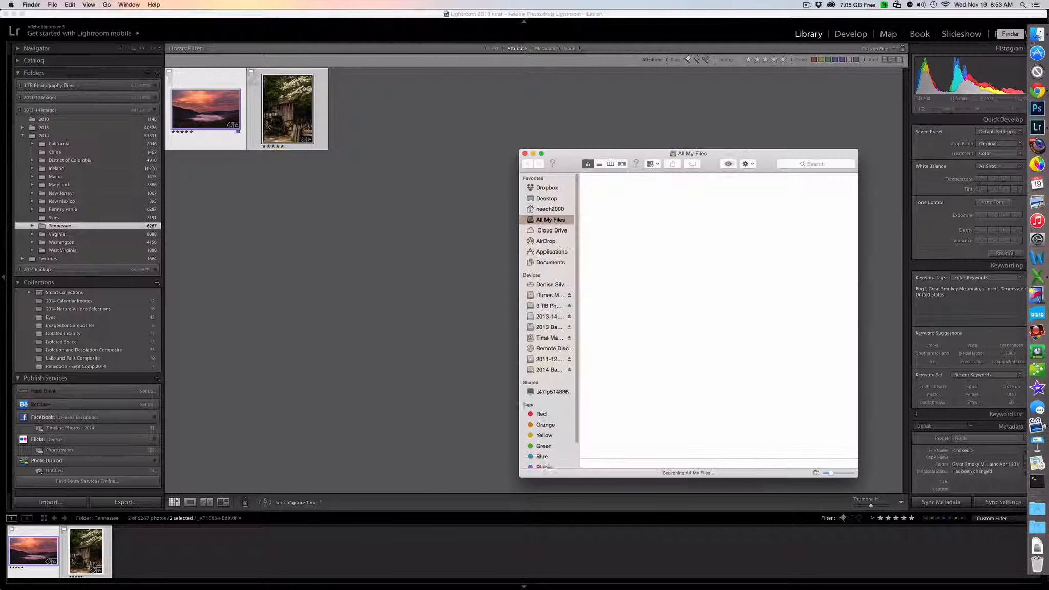
click(543, 199)
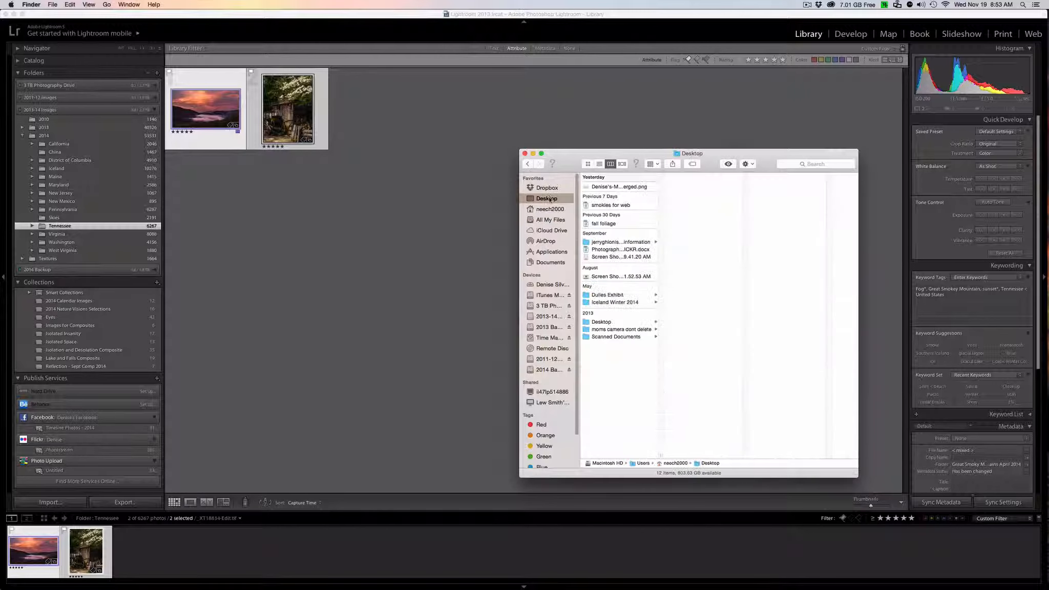
click(604, 323)
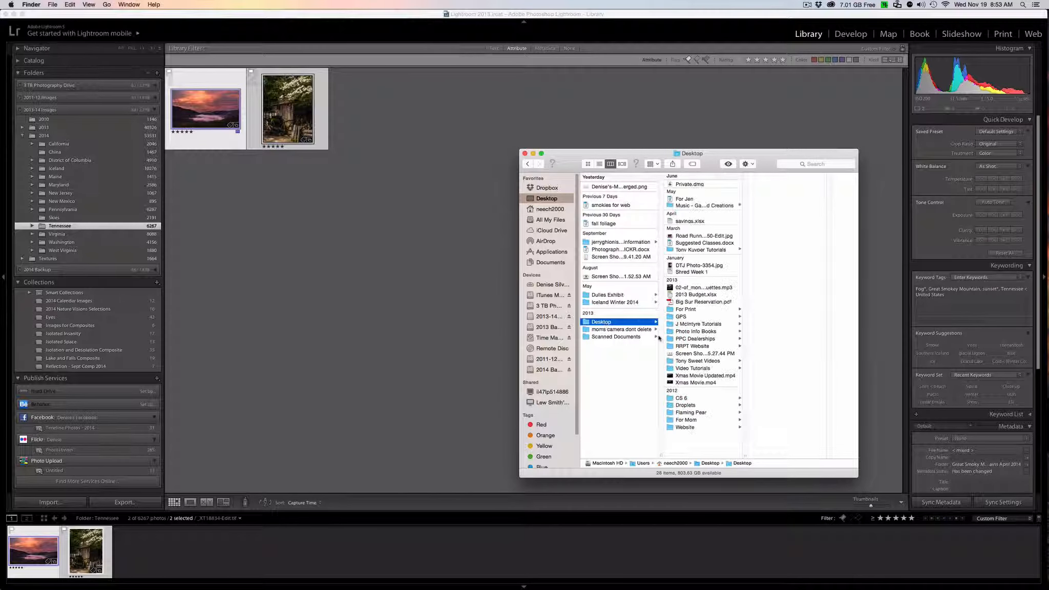
click(686, 426)
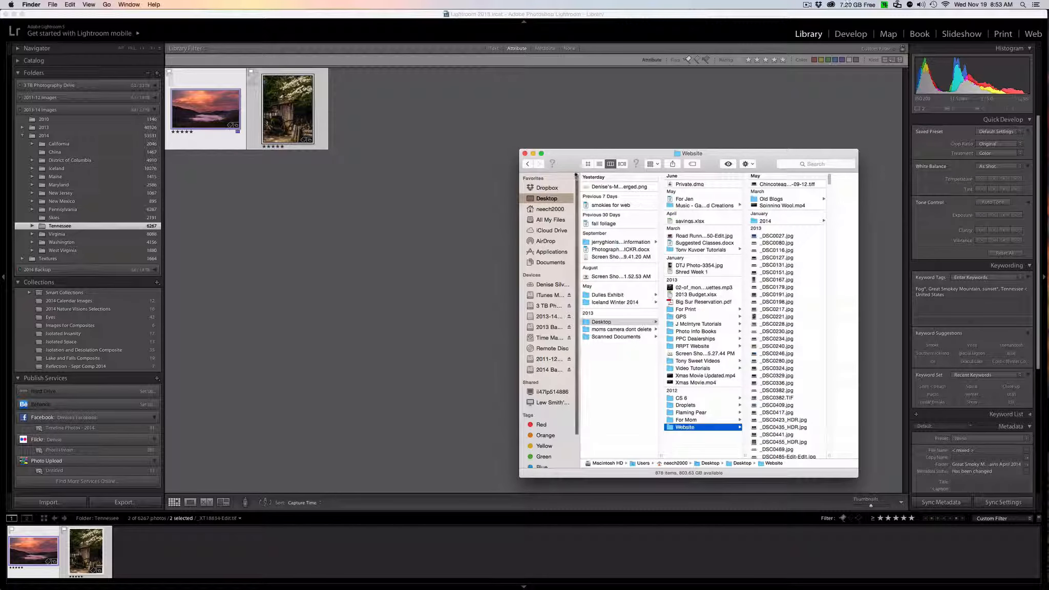
click(587, 164)
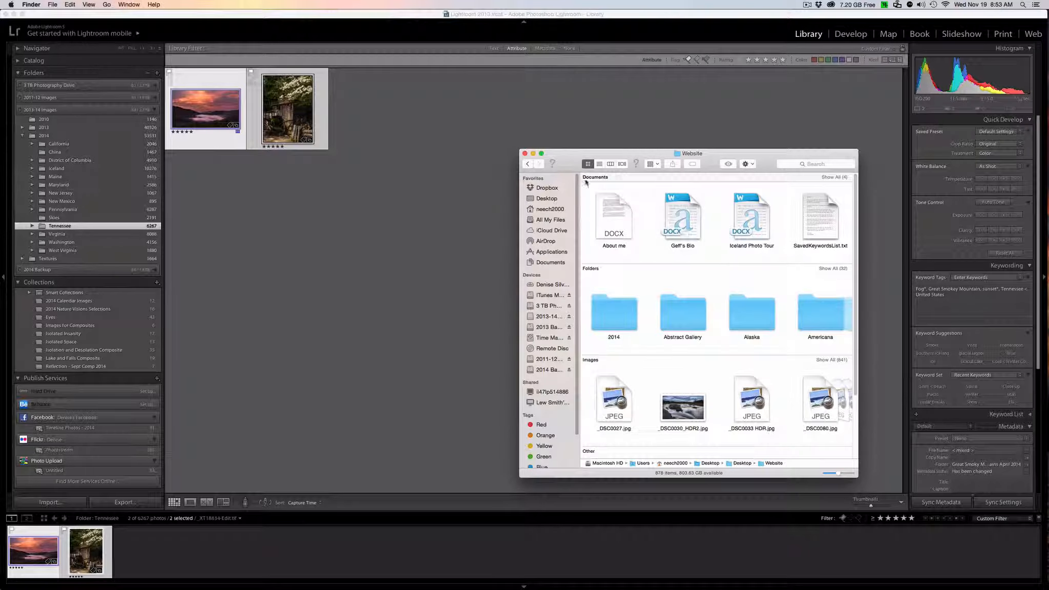
double_click(605, 311)
double_click(624, 243)
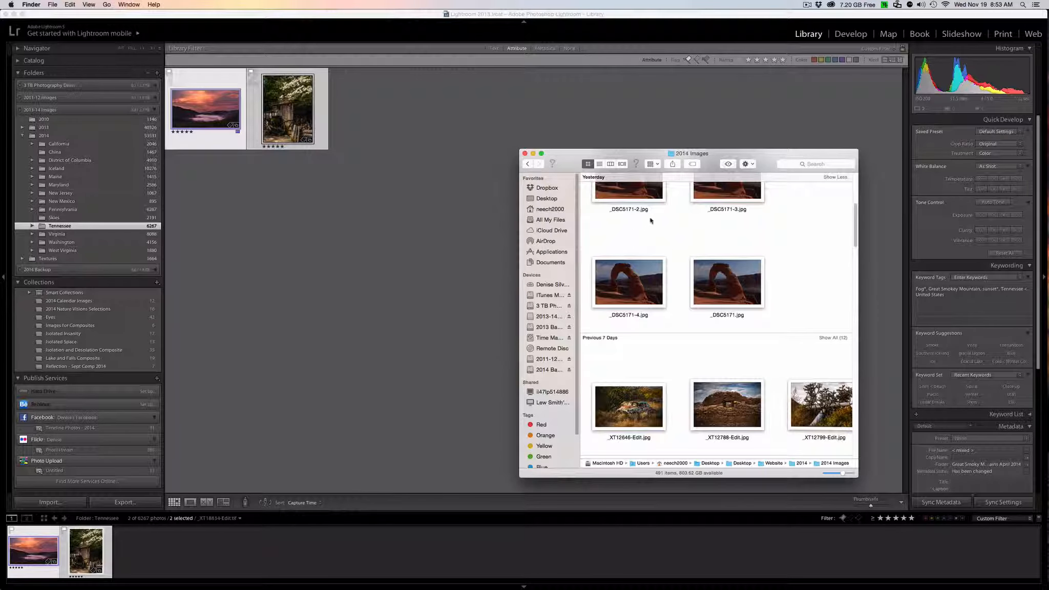
Open the two photos exported today, _XT18834-Edit-2.jpg and IMG_7886 edit-2.jpg, together in Preview.
click(633, 243)
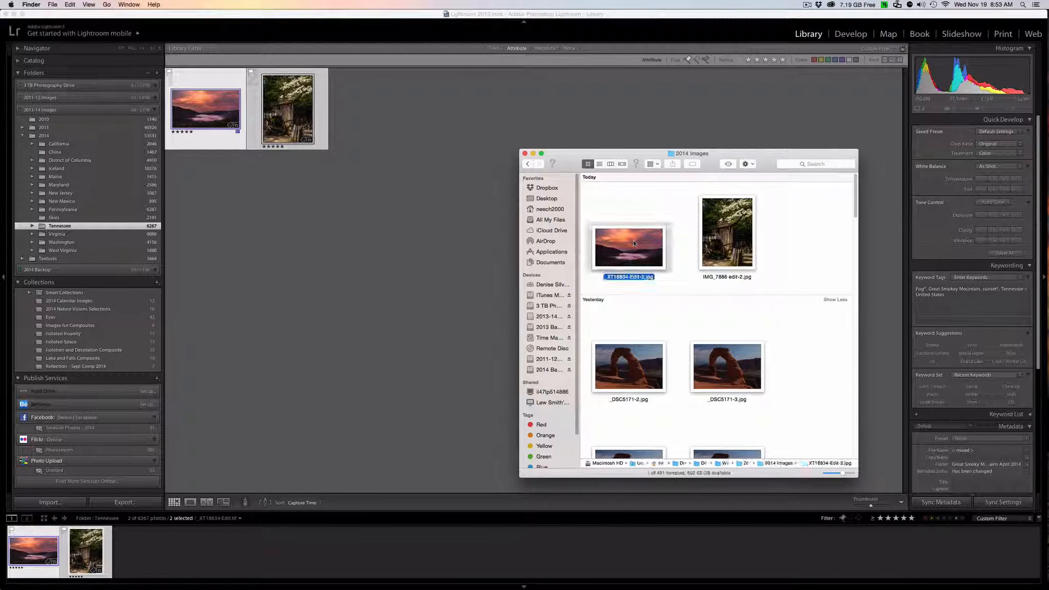
super+click(719, 243)
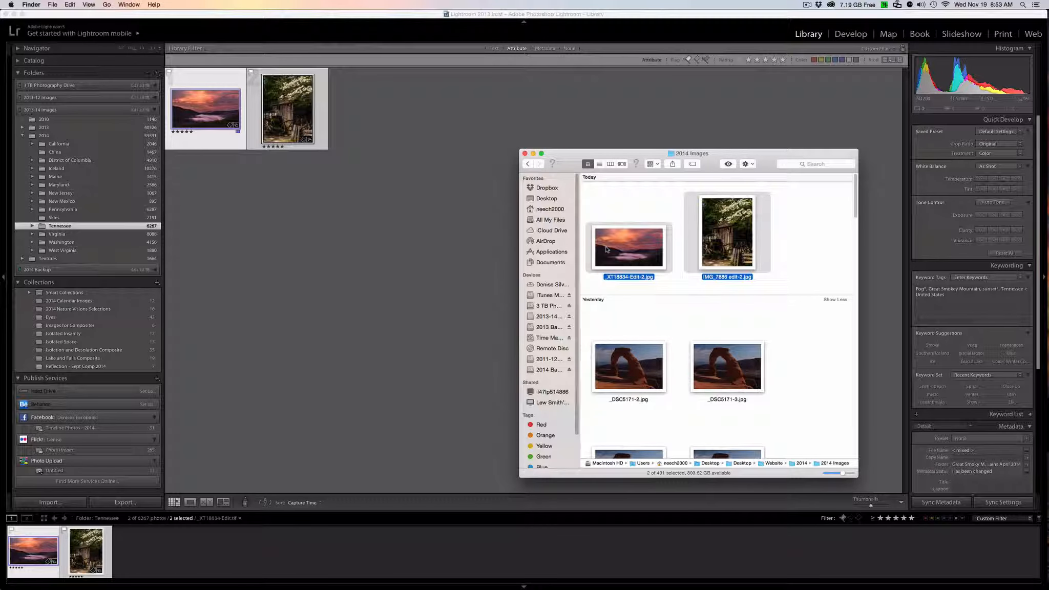
right_click(607, 247)
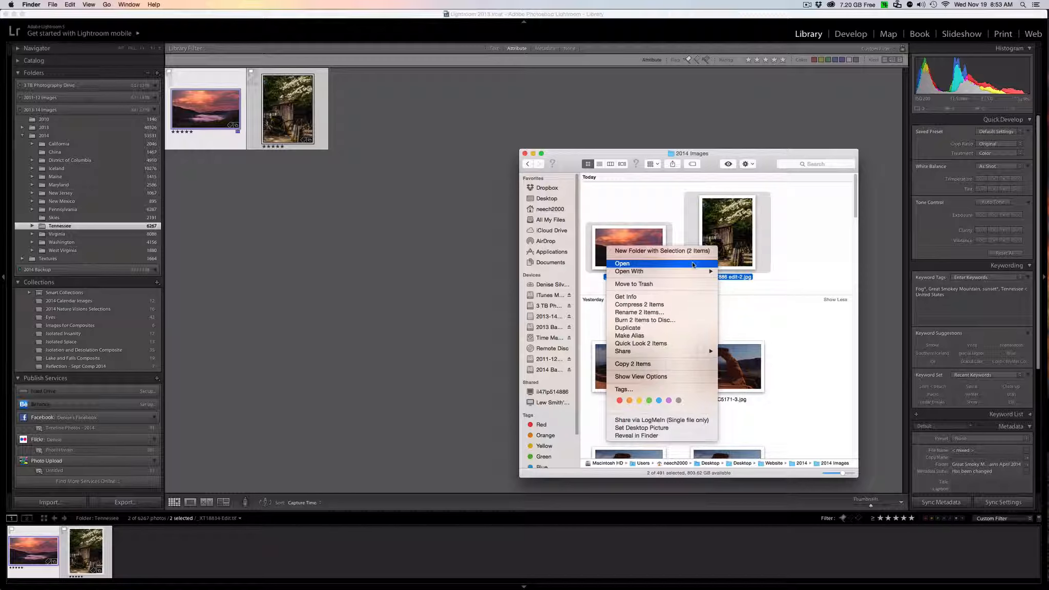
click(748, 271)
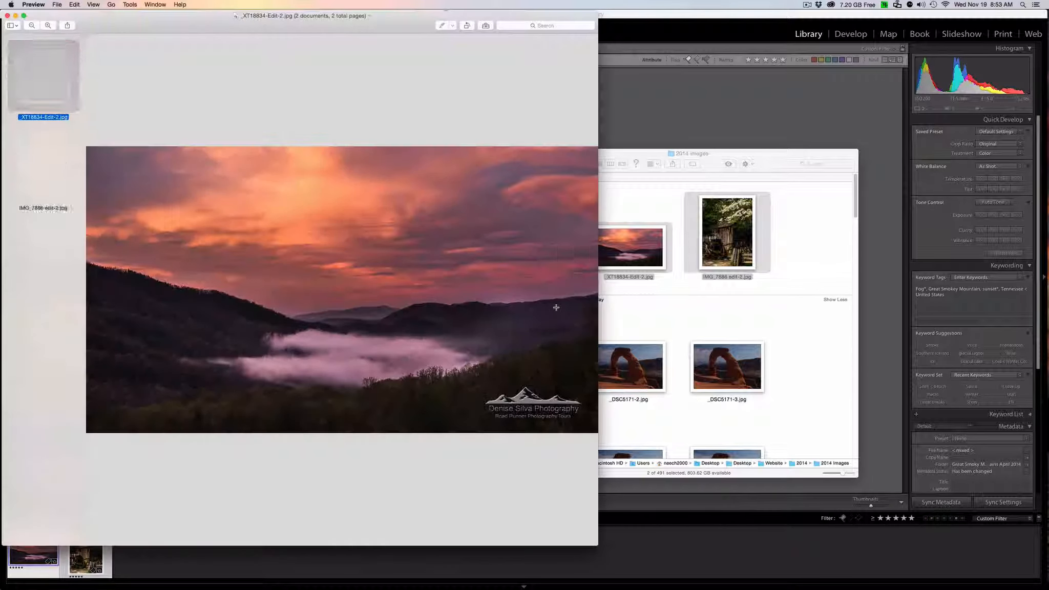
Enlarge the Preview window to examine the watermark on the sunset and mill photos, and switch back to Lightroom.
drag(597, 545, 860, 559)
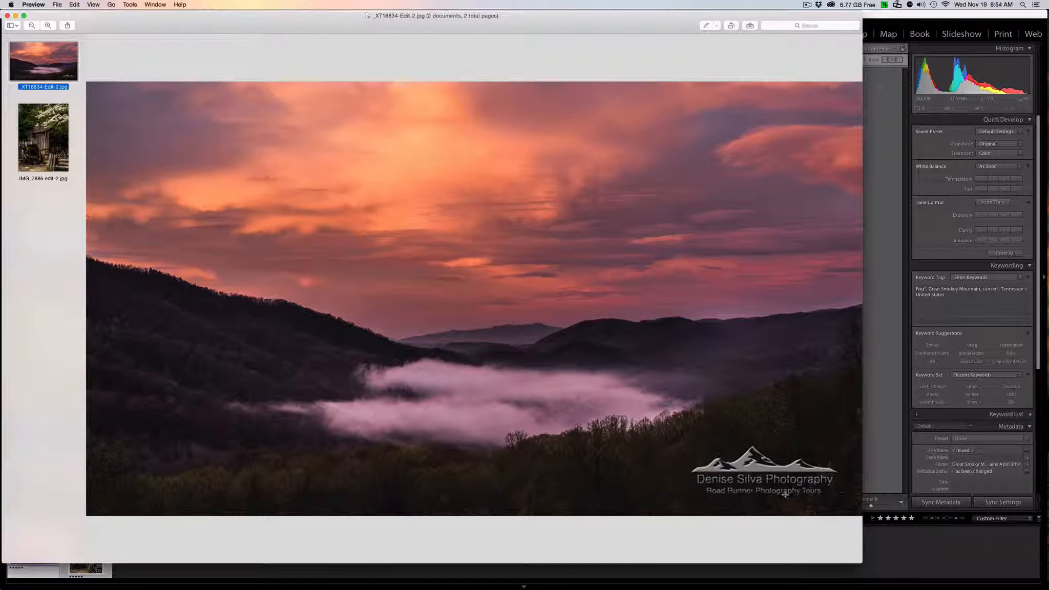
click(52, 131)
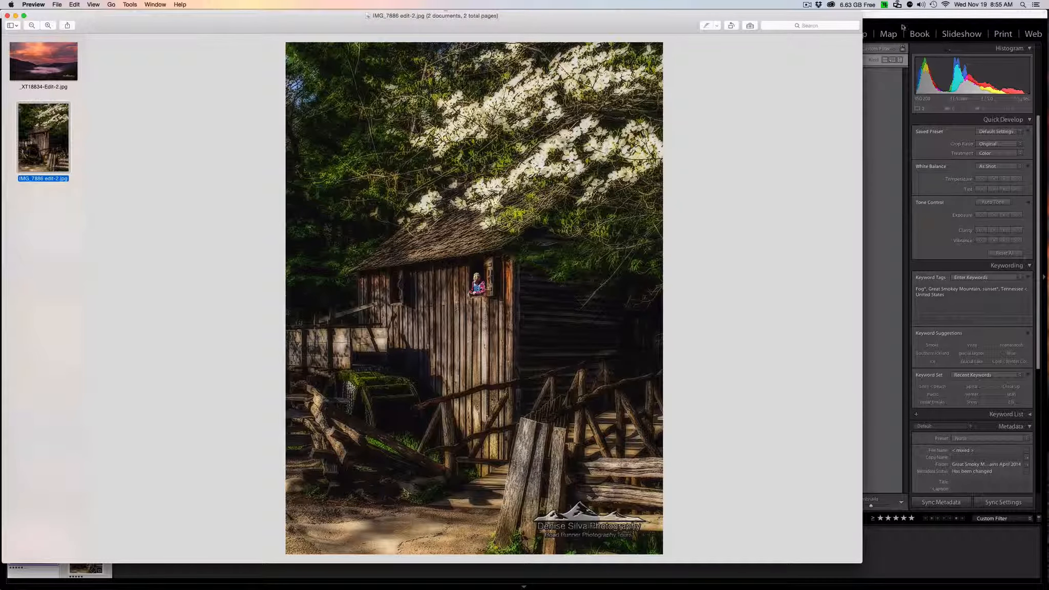
click(885, 18)
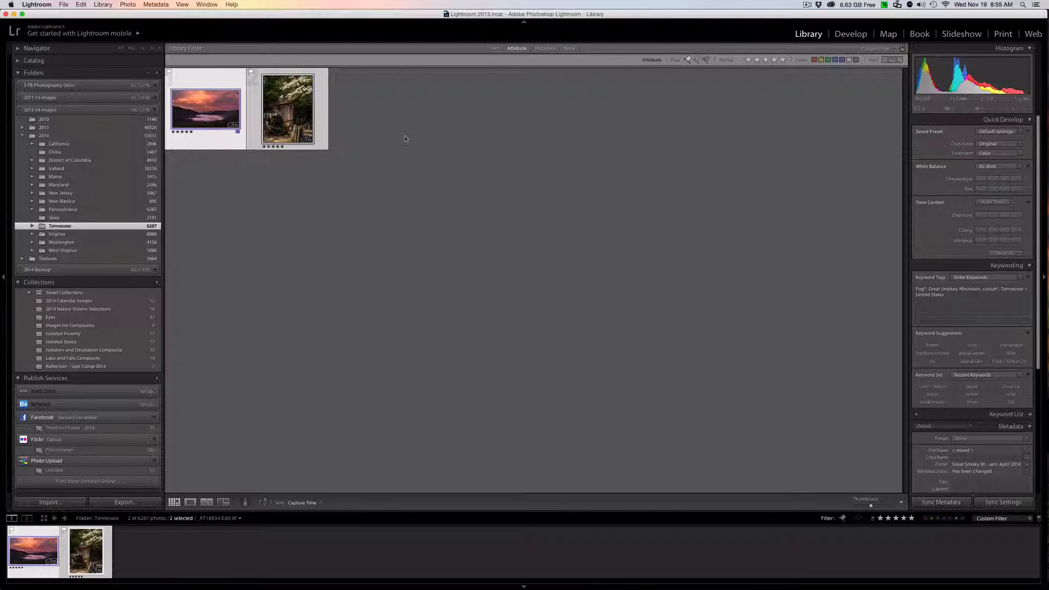
key(l)
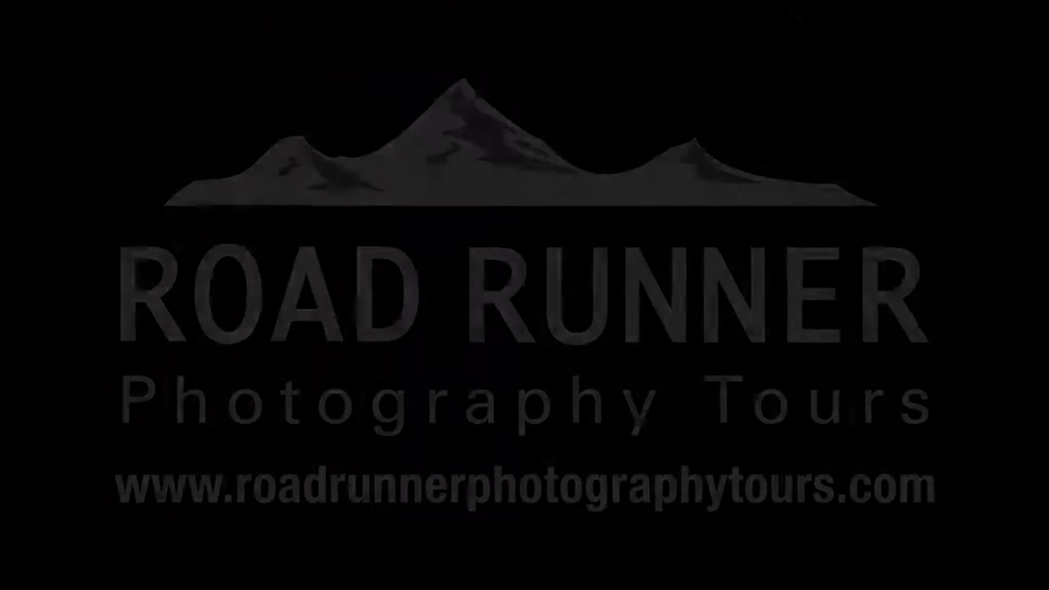